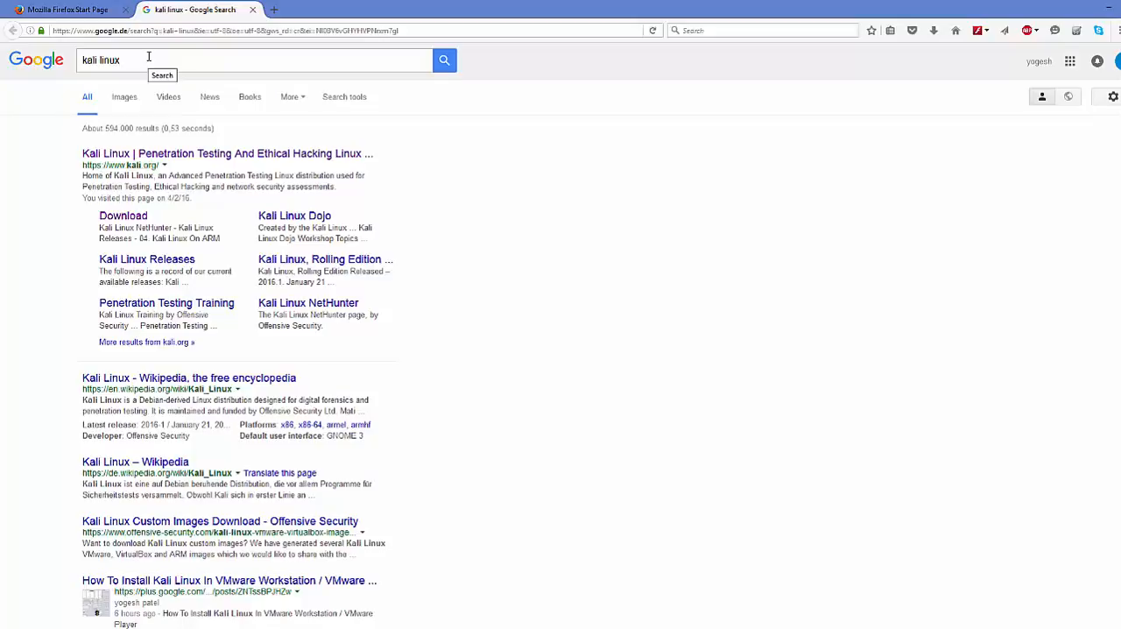
# Open the official Kali Linux website from the search results and view the image list on its Downloads page.
pyautogui.moveTo(149, 57); pyautogui.dragTo(54, 69)
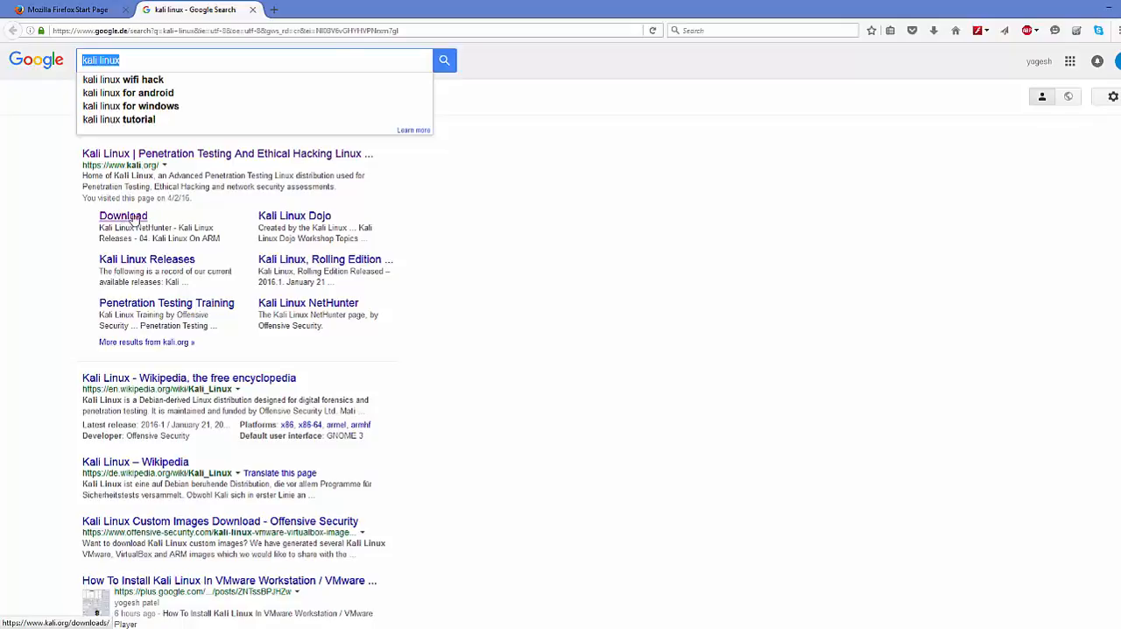
pyautogui.click(194, 158)
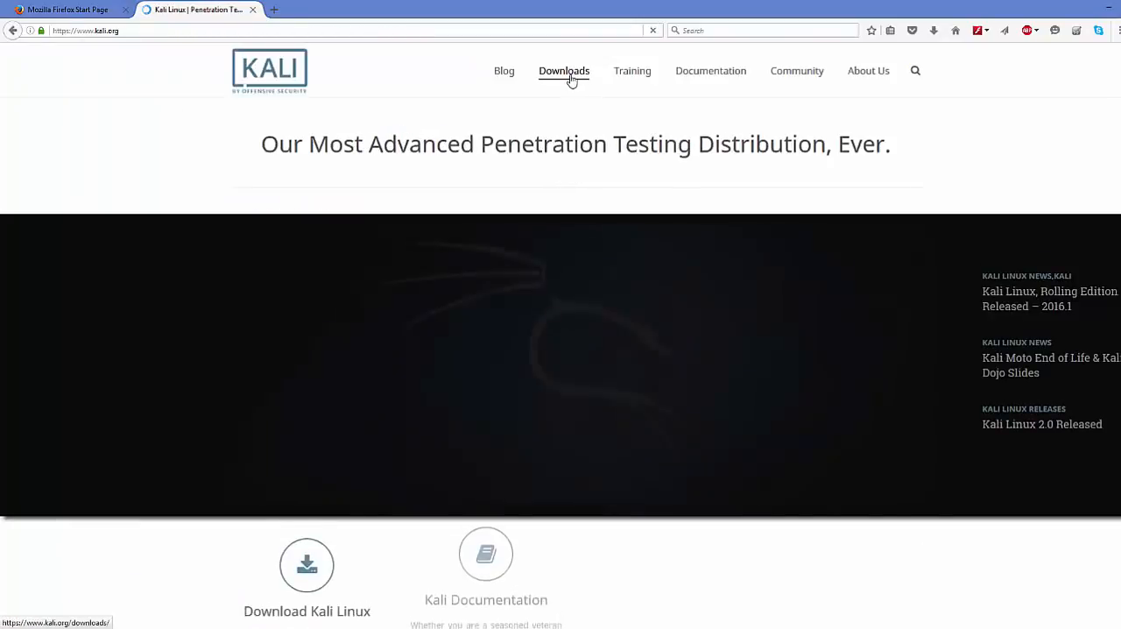
pyautogui.moveTo(563, 77)
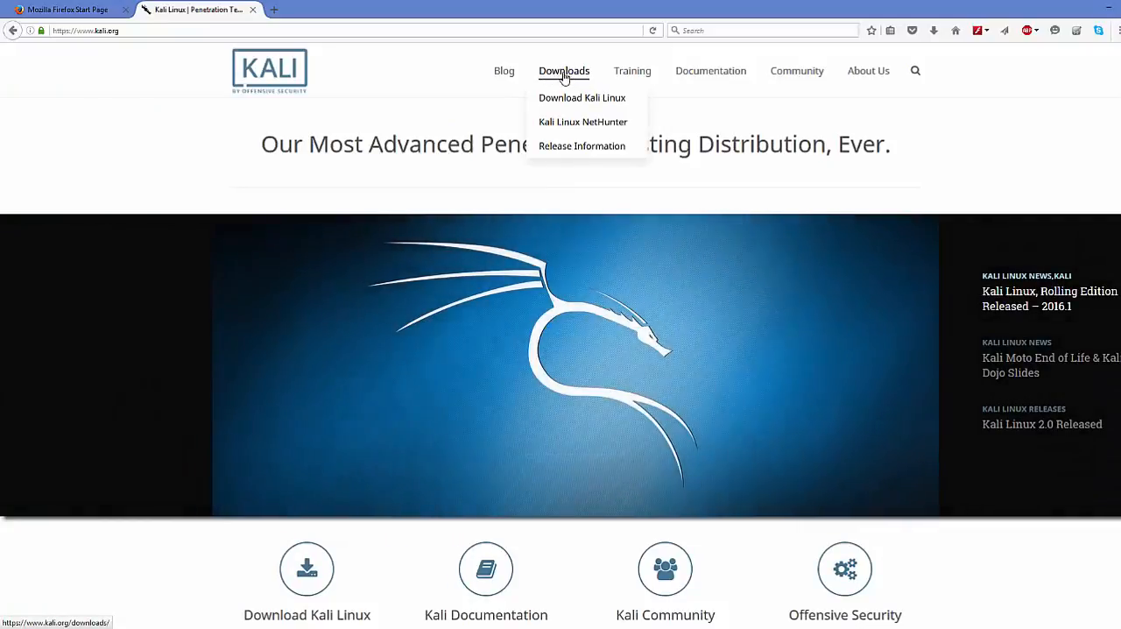
pyautogui.click(563, 75)
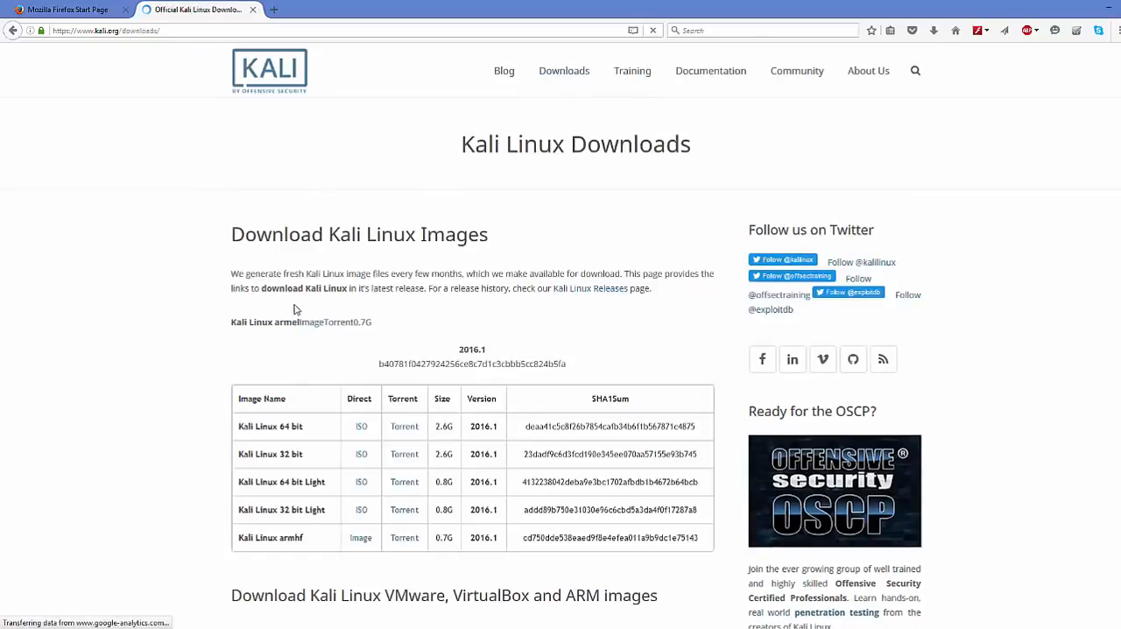
pyautogui.scroll(-3, 307, 258)
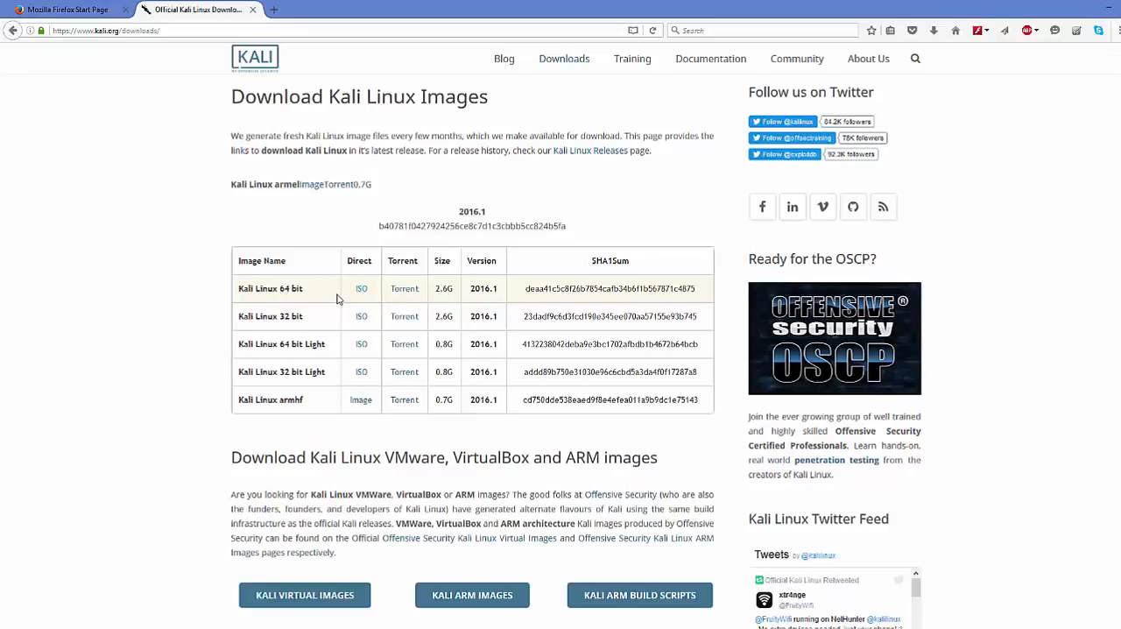
# Check the kali folder containing the downloaded ISO, minimize it and switch to Oracle VM VirtualBox Manager.
pyautogui.click(120, 627)
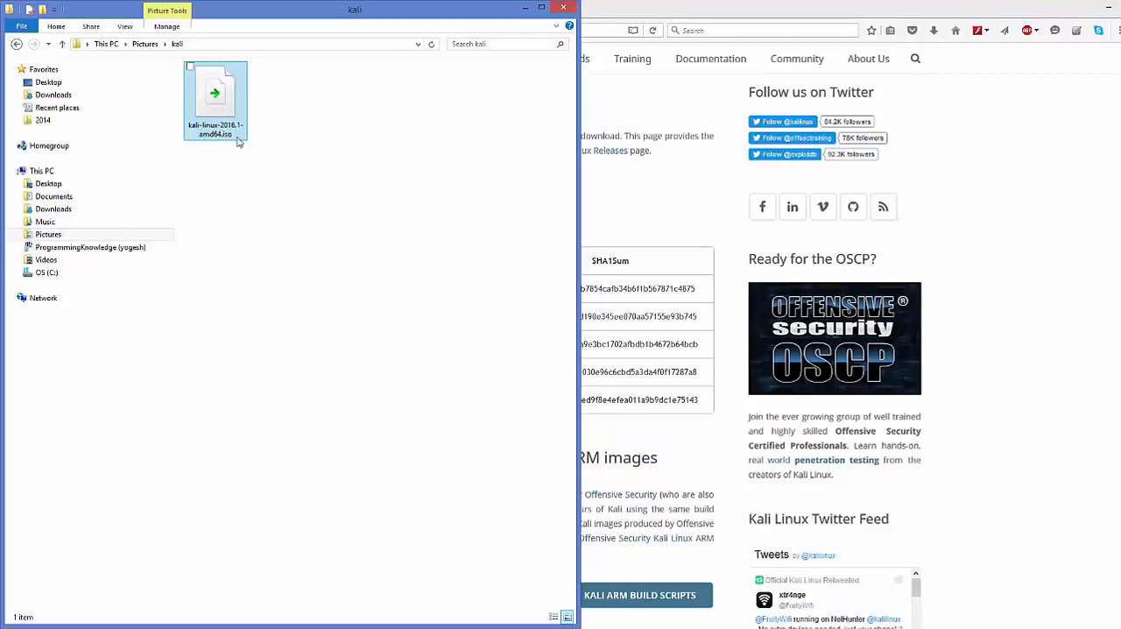
pyautogui.click(996, 153)
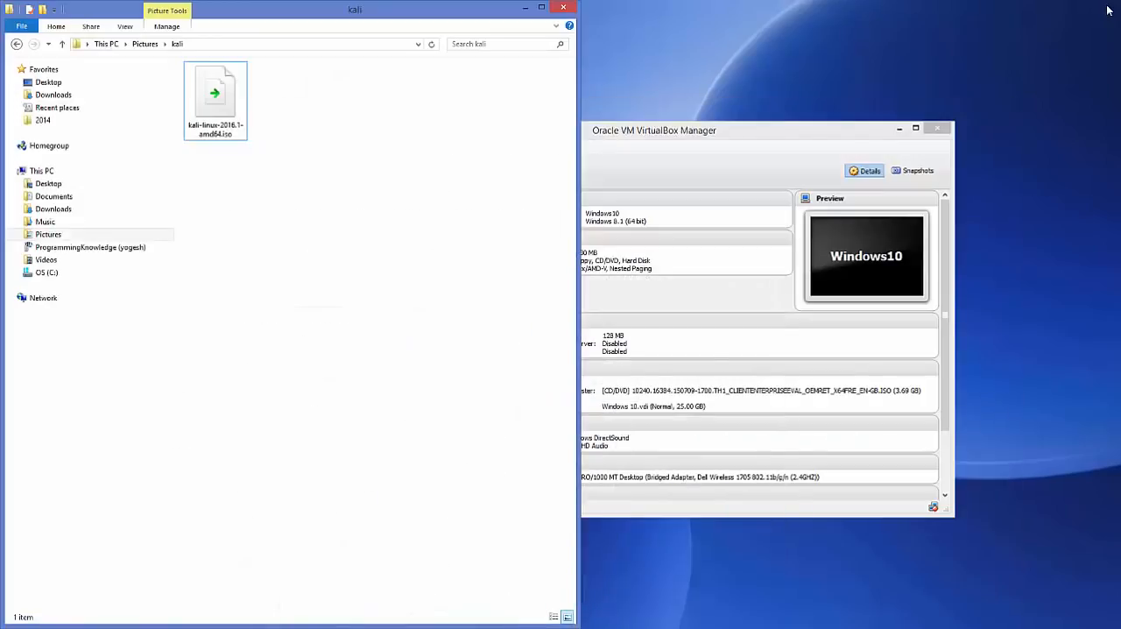
pyautogui.click(525, 9)
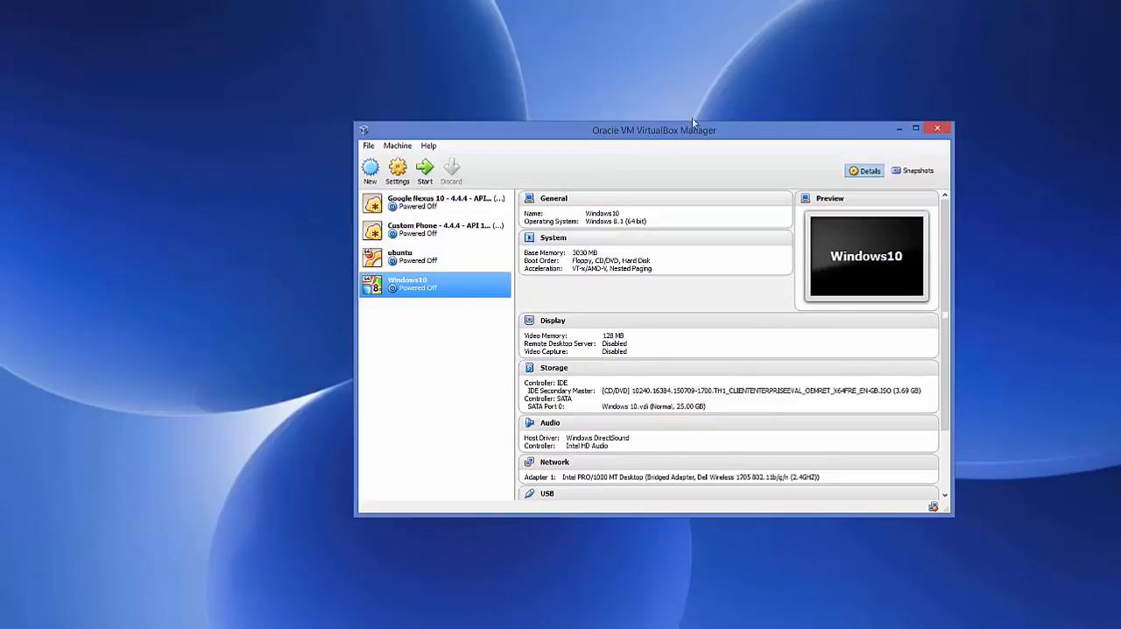
pyautogui.moveTo(677, 133); pyautogui.dragTo(661, 127)
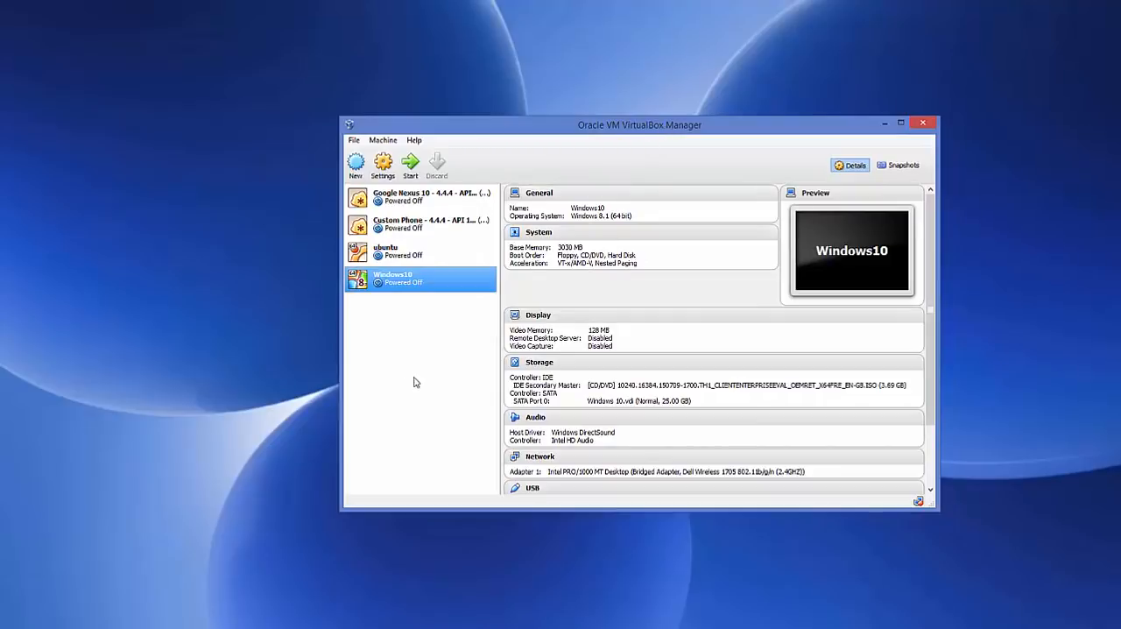
# Start a new virtual machine named kali with type Linux and version Debian (64 bit).
pyautogui.click(355, 167)
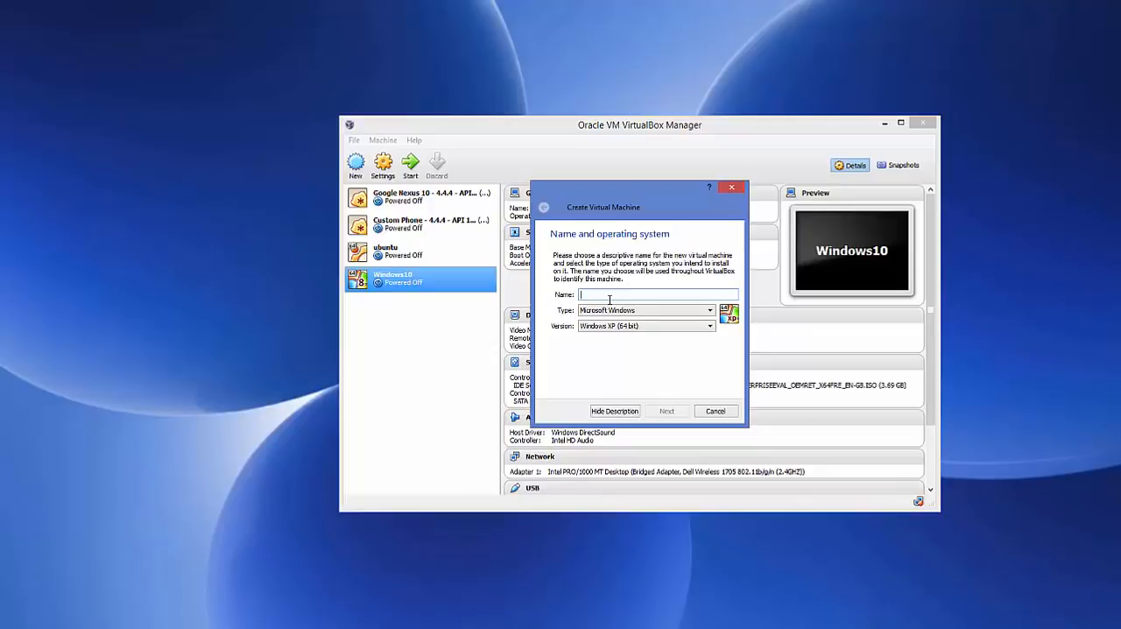
pyautogui.write('kali')
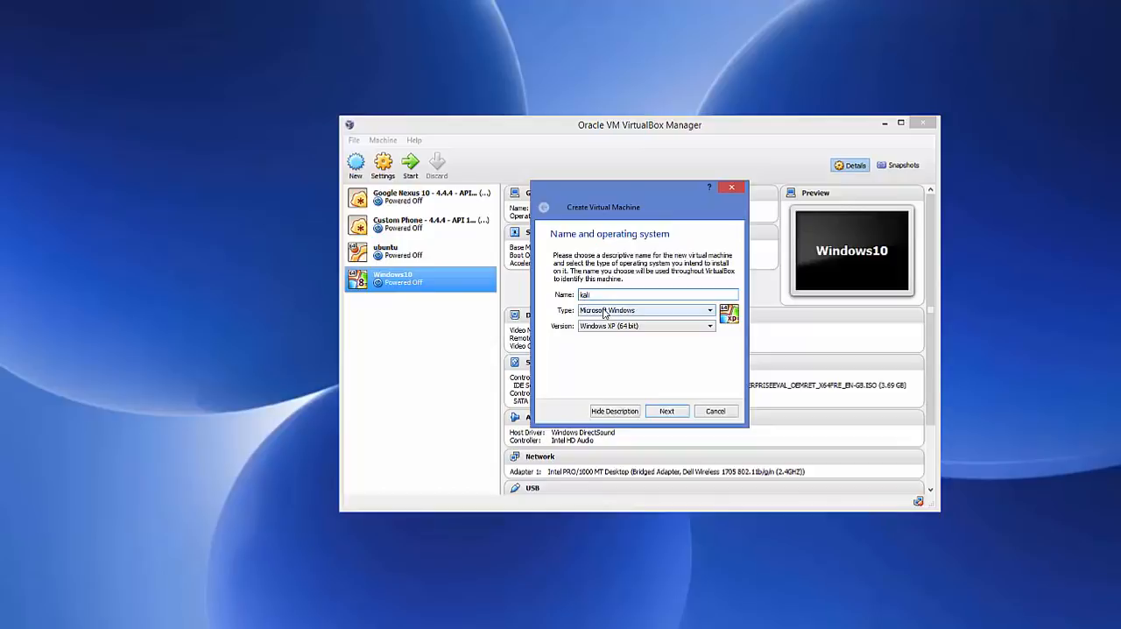
pyautogui.click(603, 311)
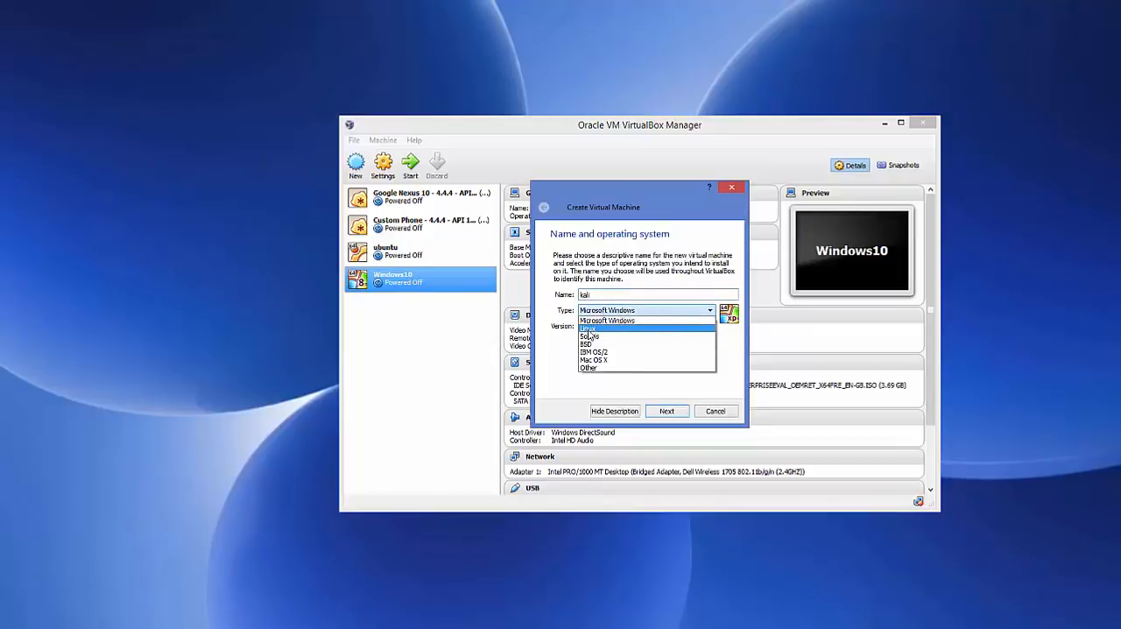
pyautogui.click(588, 330)
pyautogui.click(643, 327)
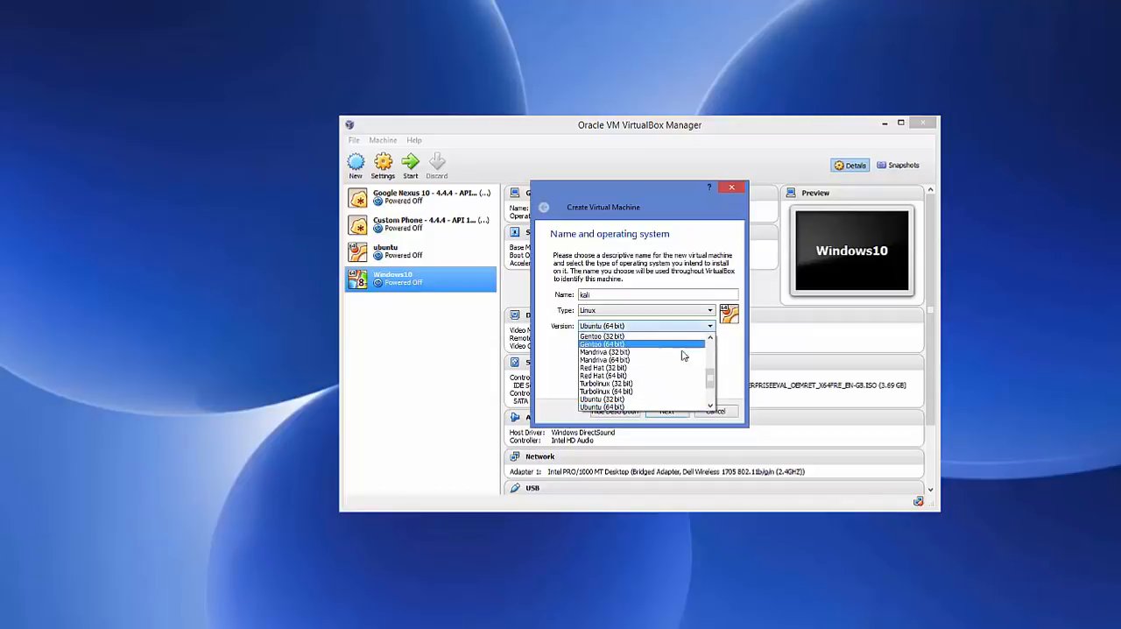
pyautogui.moveTo(712, 382)
pyautogui.mouseDown()
pyautogui.moveTo(718, 347)
pyautogui.moveTo(714, 403)
pyautogui.moveTo(712, 357)
pyautogui.moveTo(710, 368)
pyautogui.mouseUp()
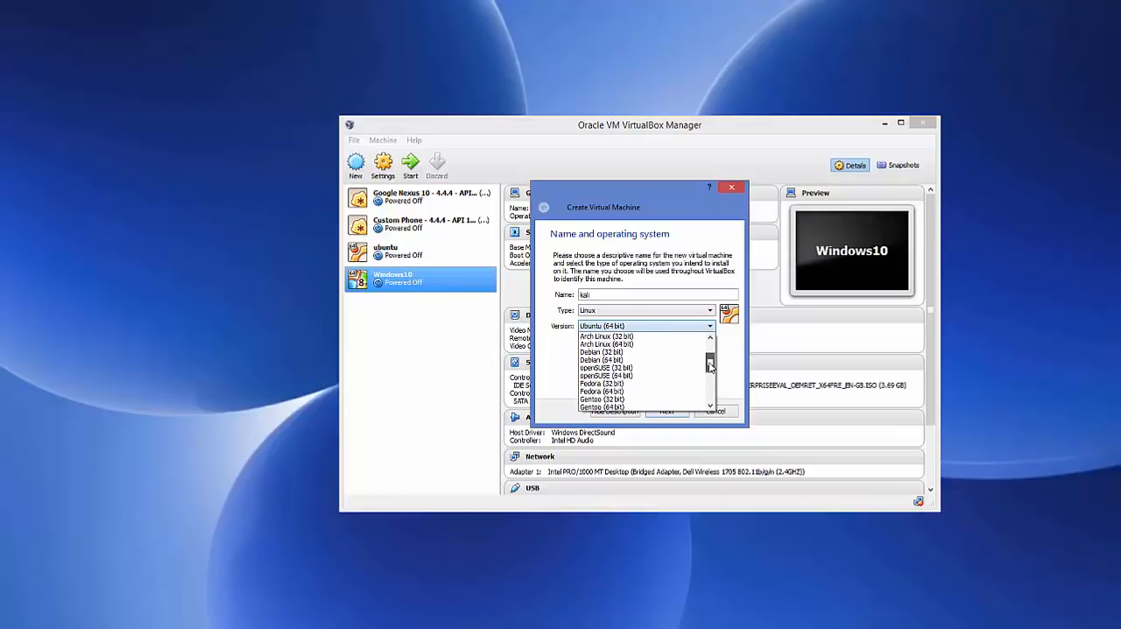
pyautogui.click(601, 360)
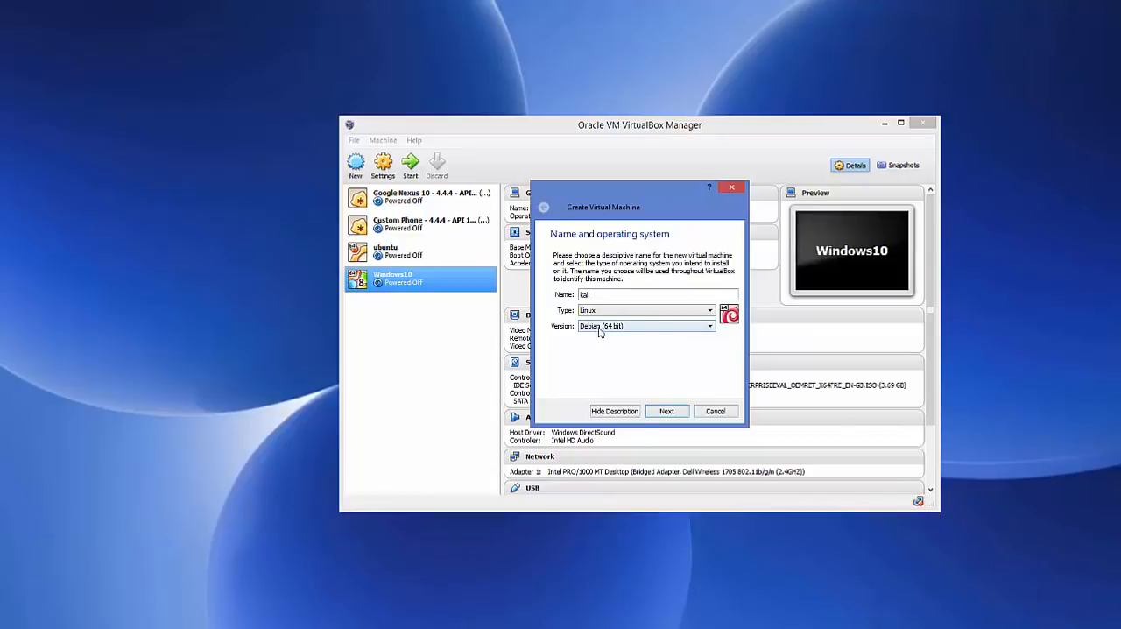
pyautogui.click(666, 411)
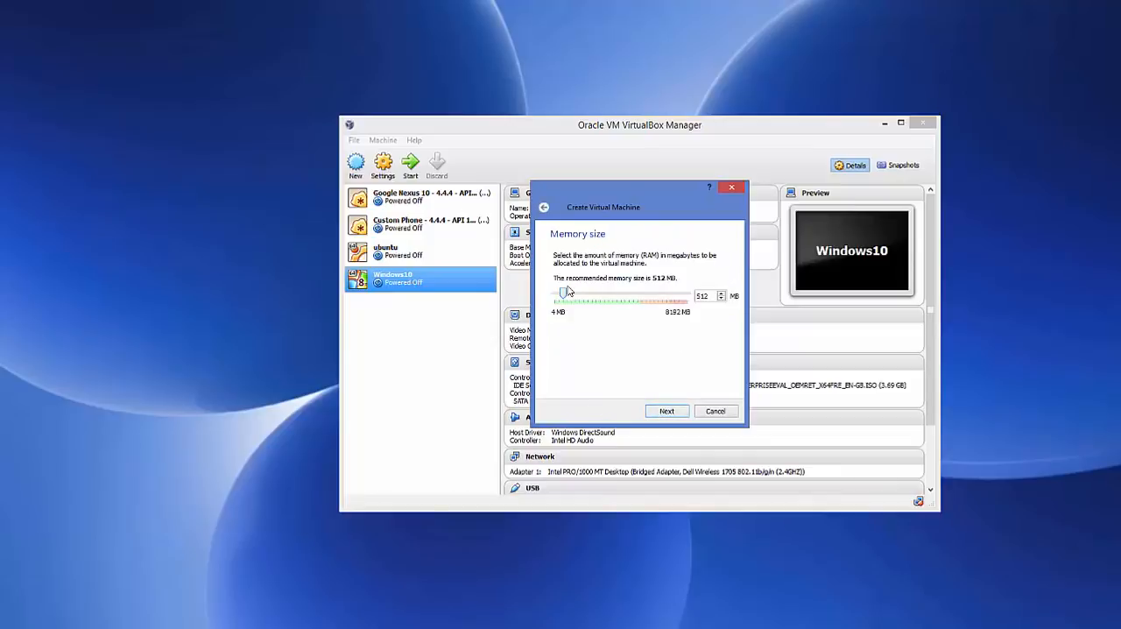
# Set the new machine's memory size to 4096 MB and choose to create a virtual hard drive now.
pyautogui.moveTo(565, 297); pyautogui.dragTo(627, 296)
pyautogui.click(658, 416)
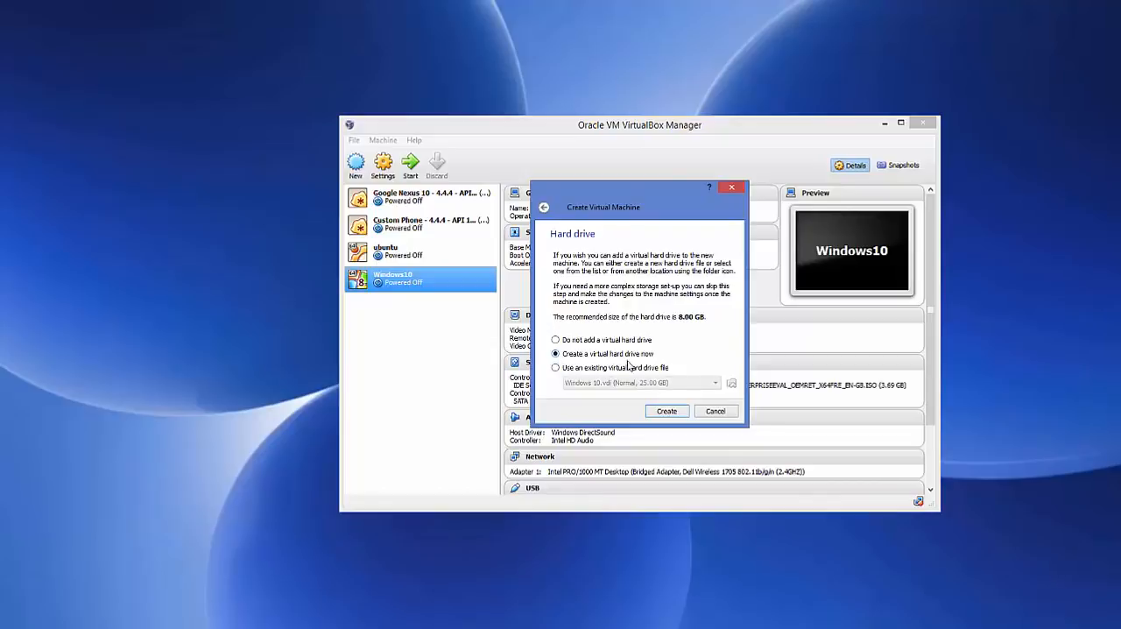
pyautogui.click(662, 413)
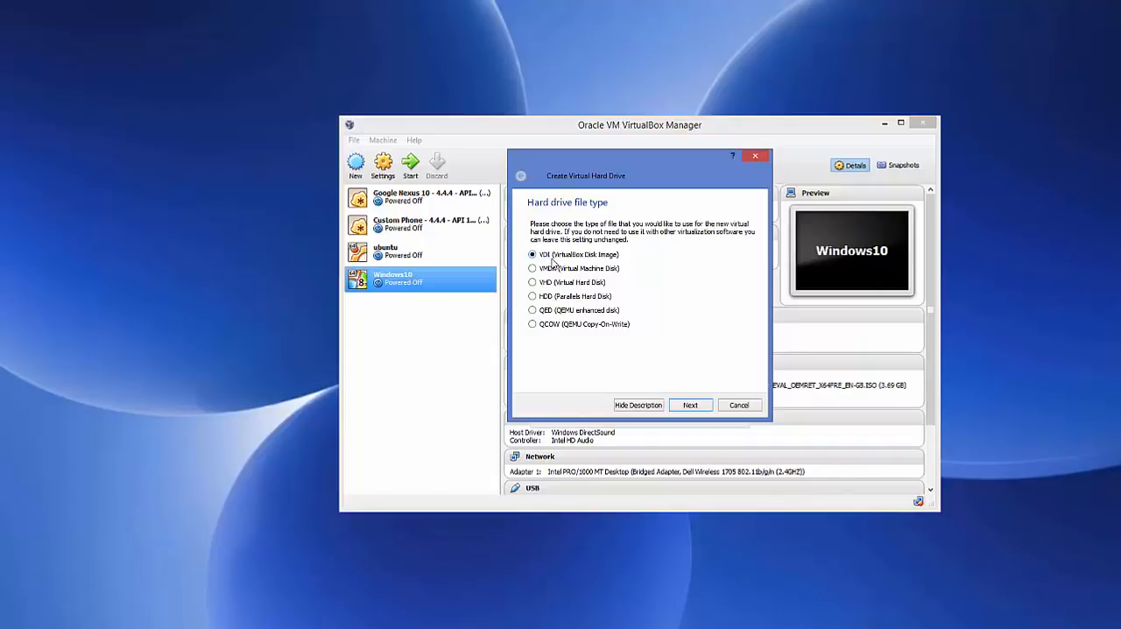
# Create the virtual hard drive as a dynamically allocated VDI named kali with a size of 20.23 GB.
pyautogui.click(689, 406)
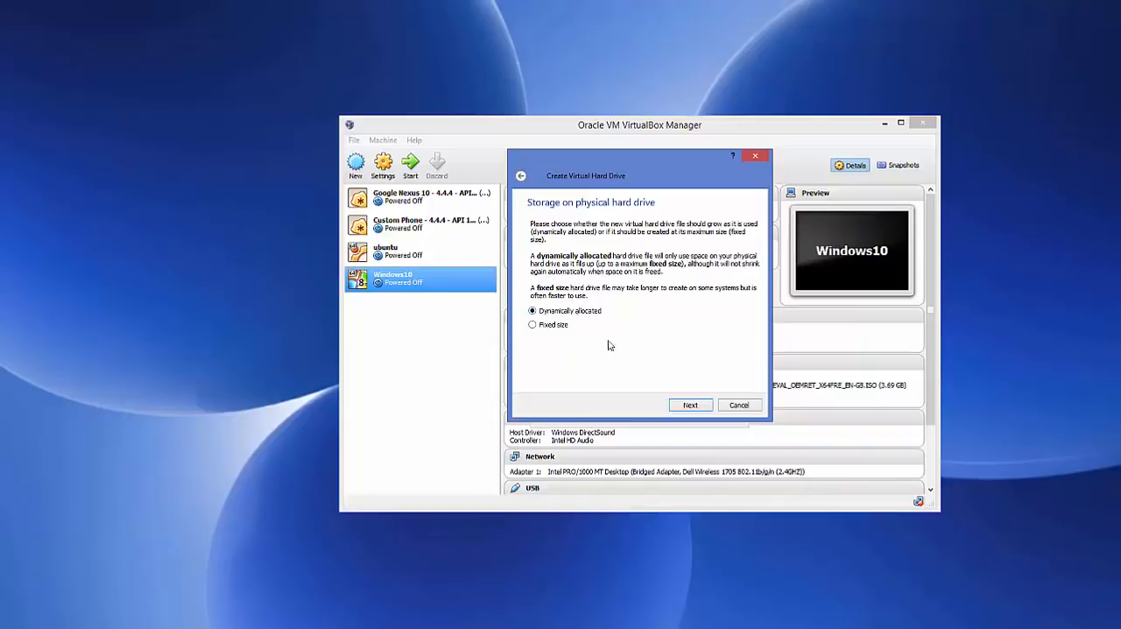
pyautogui.click(688, 405)
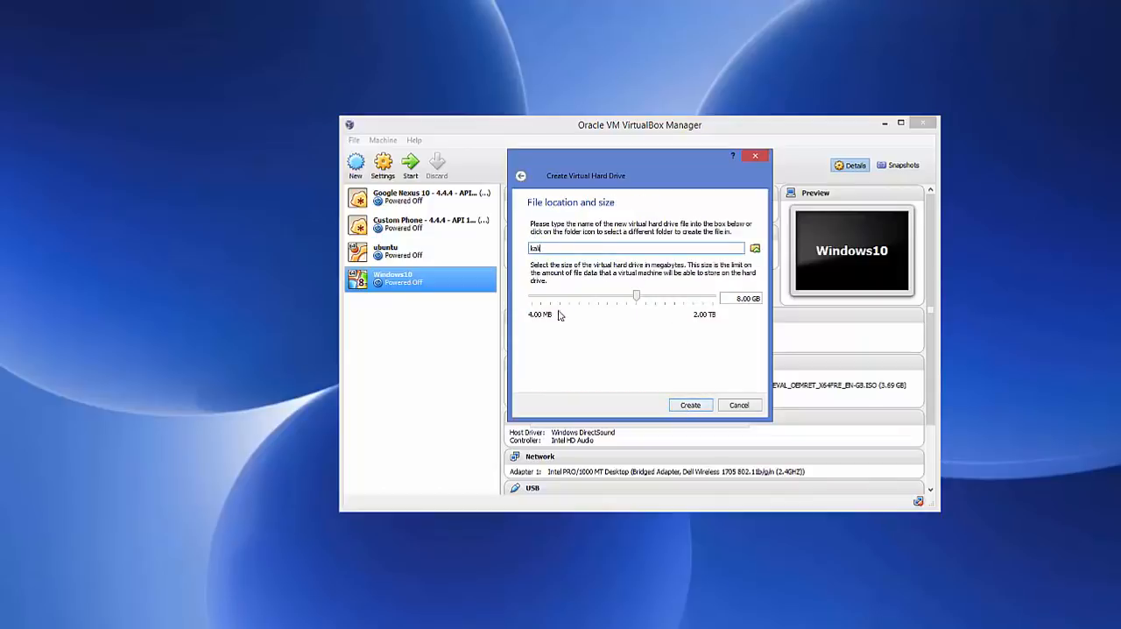
pyautogui.moveTo(634, 302)
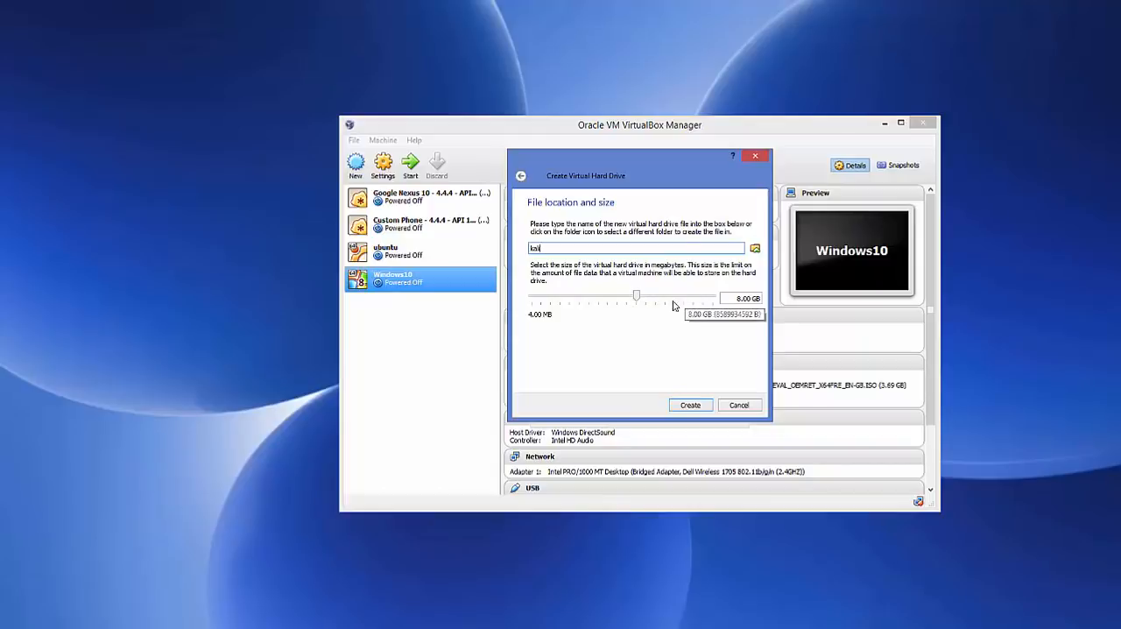
pyautogui.moveTo(639, 298); pyautogui.dragTo(651, 299)
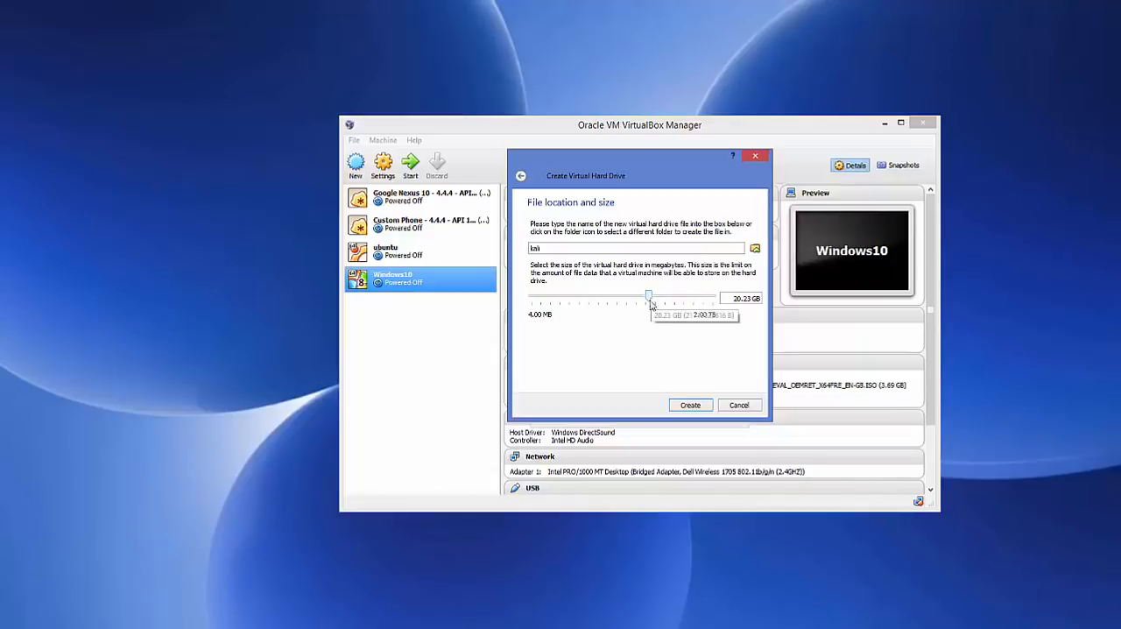
pyautogui.click(692, 406)
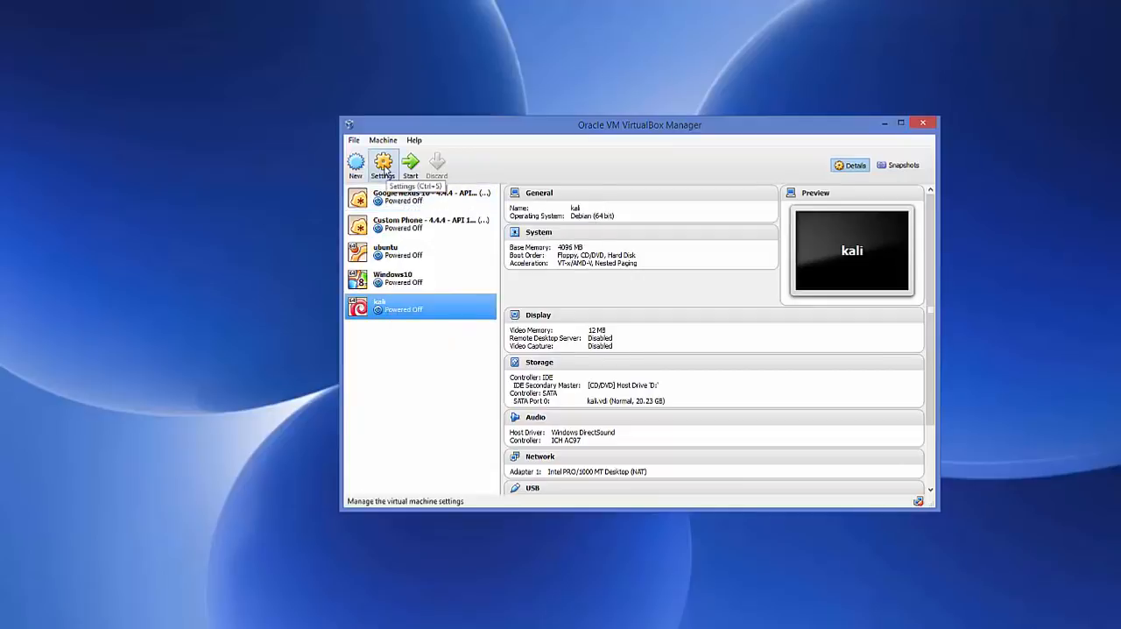
# Set the number of processors to 4 in the kali machine's system settings.
pyautogui.click(384, 167)
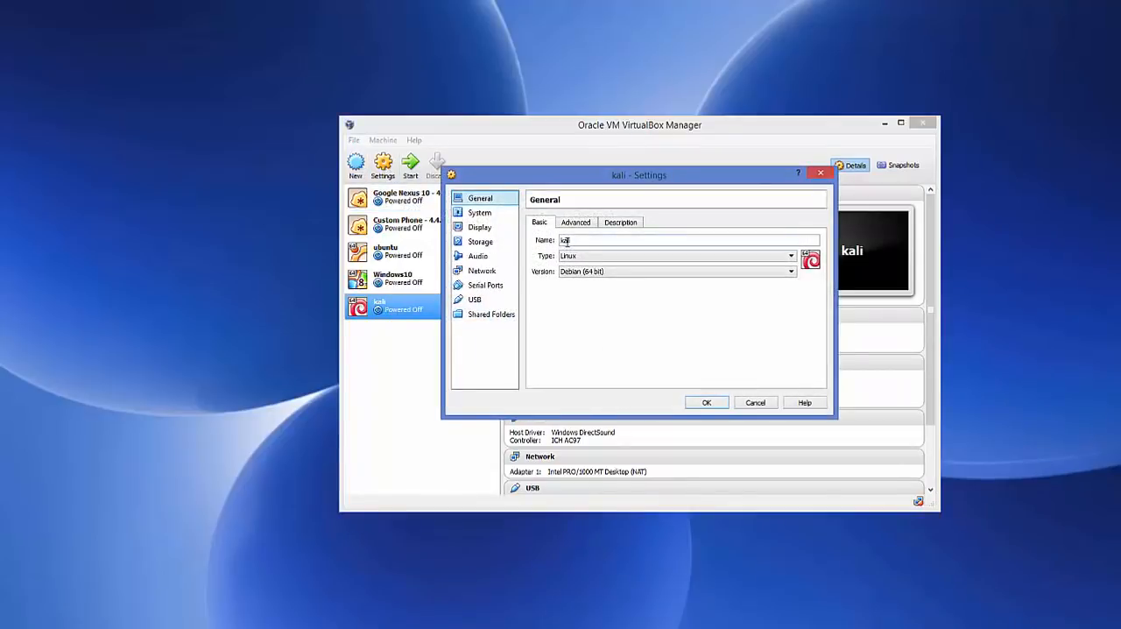
pyautogui.click(481, 214)
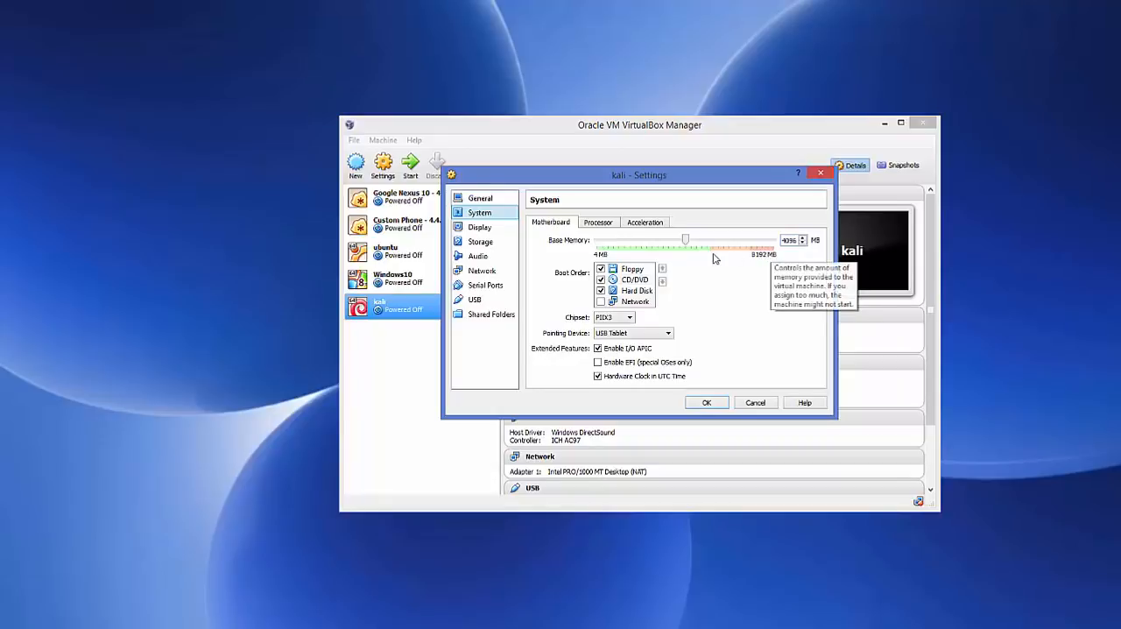
pyautogui.click(599, 224)
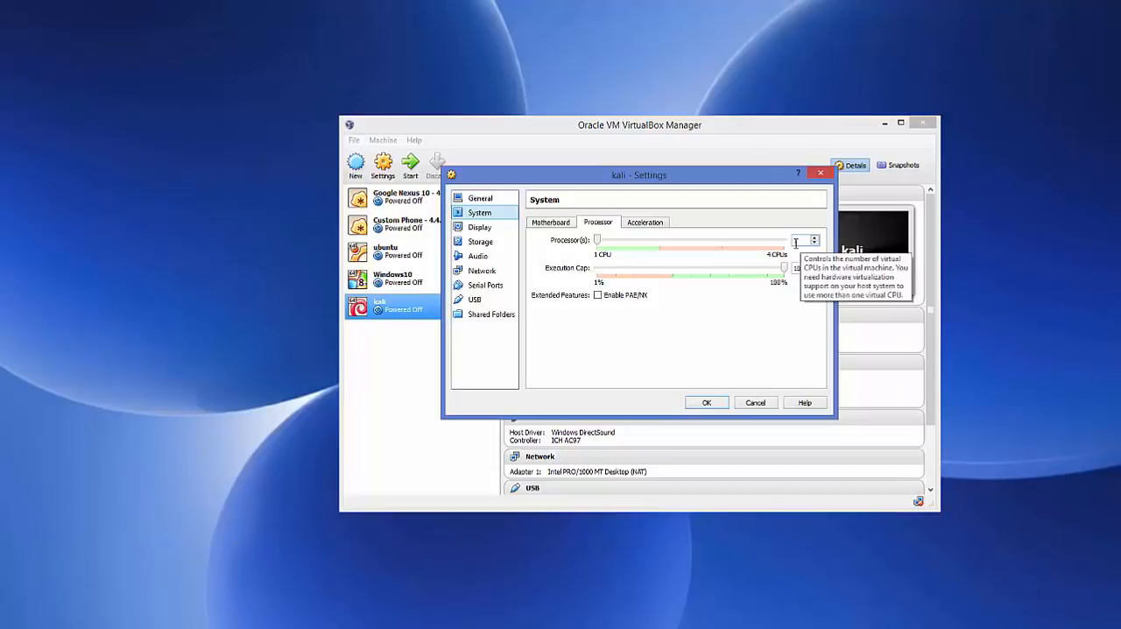
pyautogui.click(814, 238)
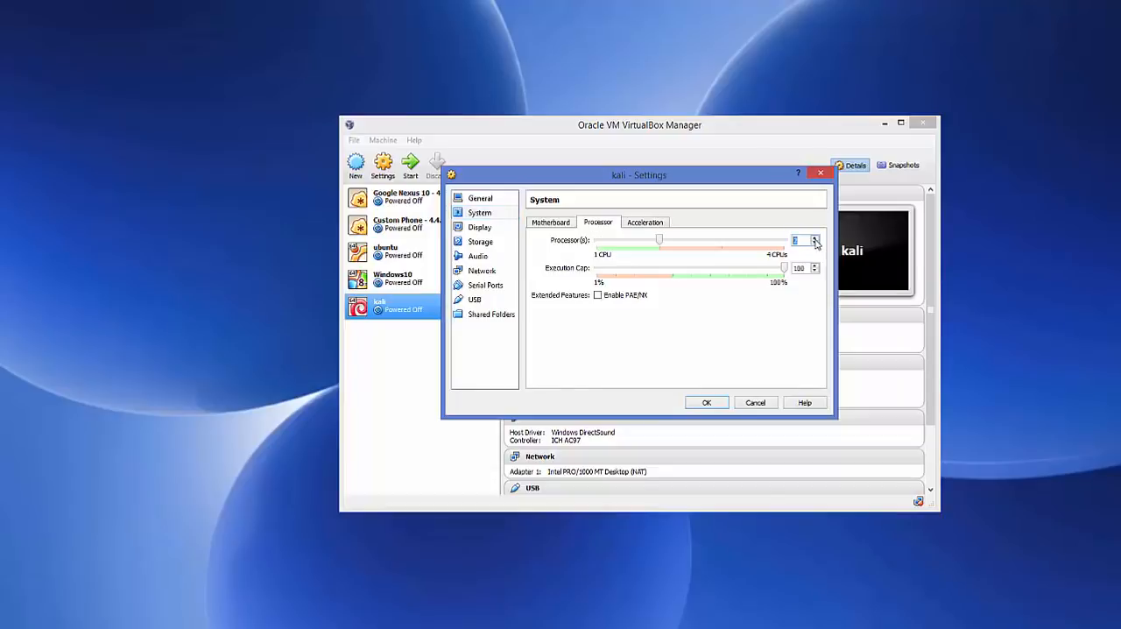
pyautogui.click(815, 238)
pyautogui.click(815, 239)
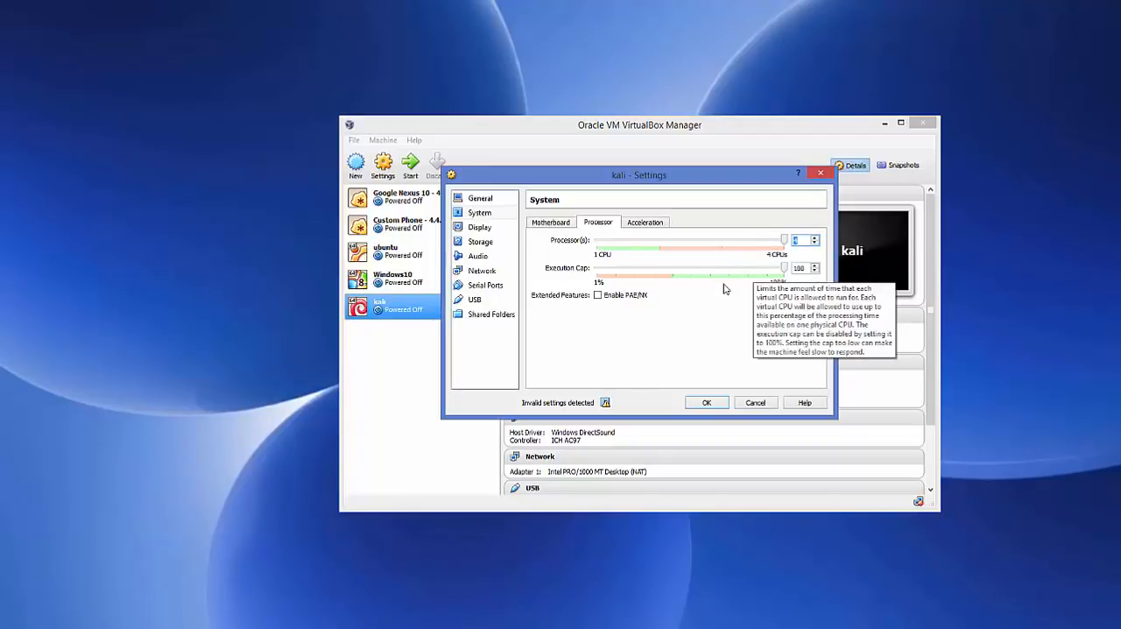
# Start choosing a virtual disk file for the optical drive on the IDE controller in the kali machine's storage settings.
pyautogui.click(478, 243)
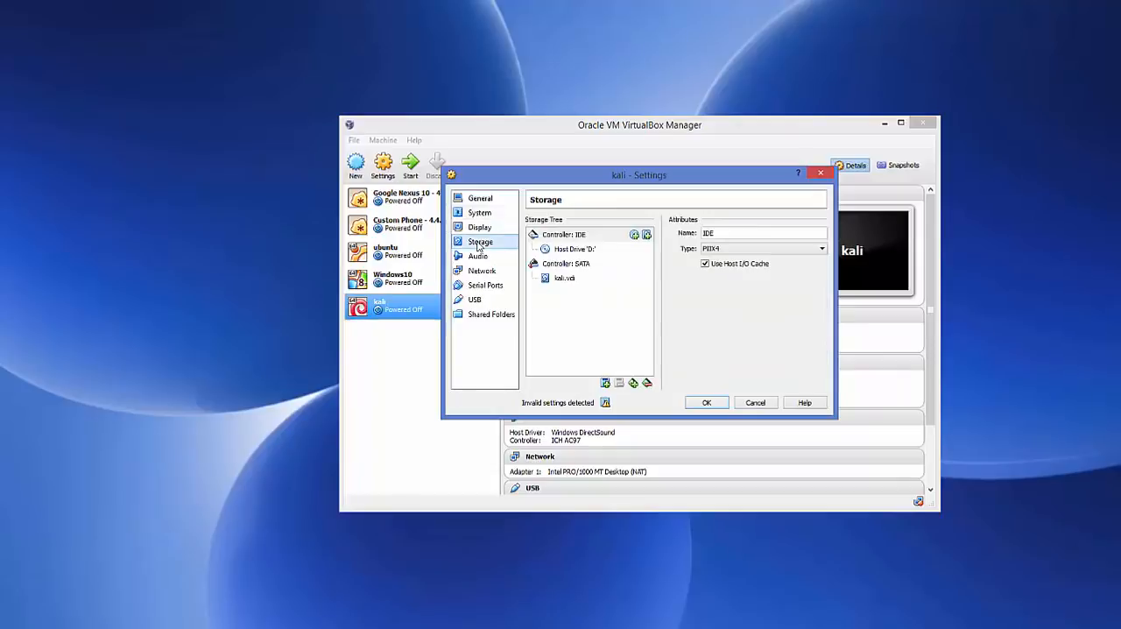
pyautogui.click(562, 236)
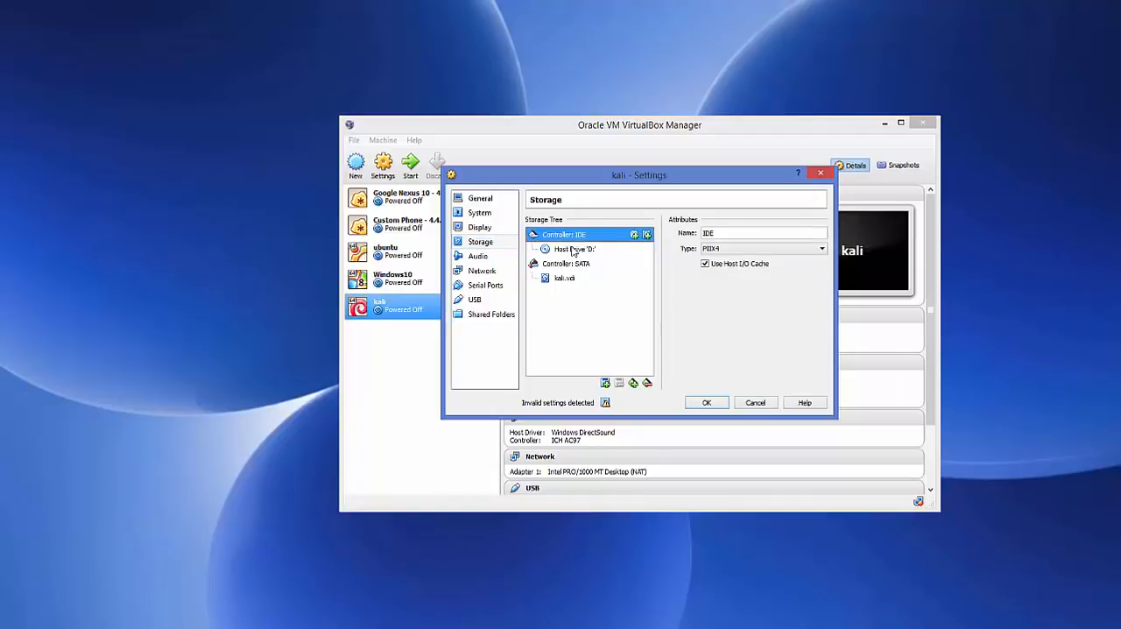
pyautogui.click(572, 252)
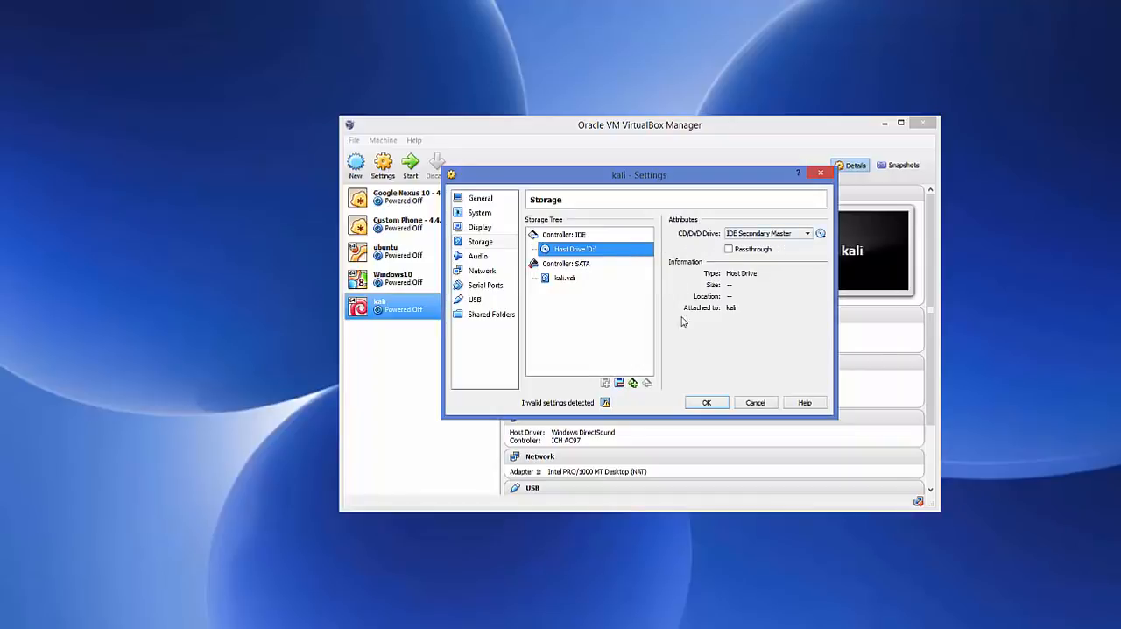
pyautogui.click(821, 234)
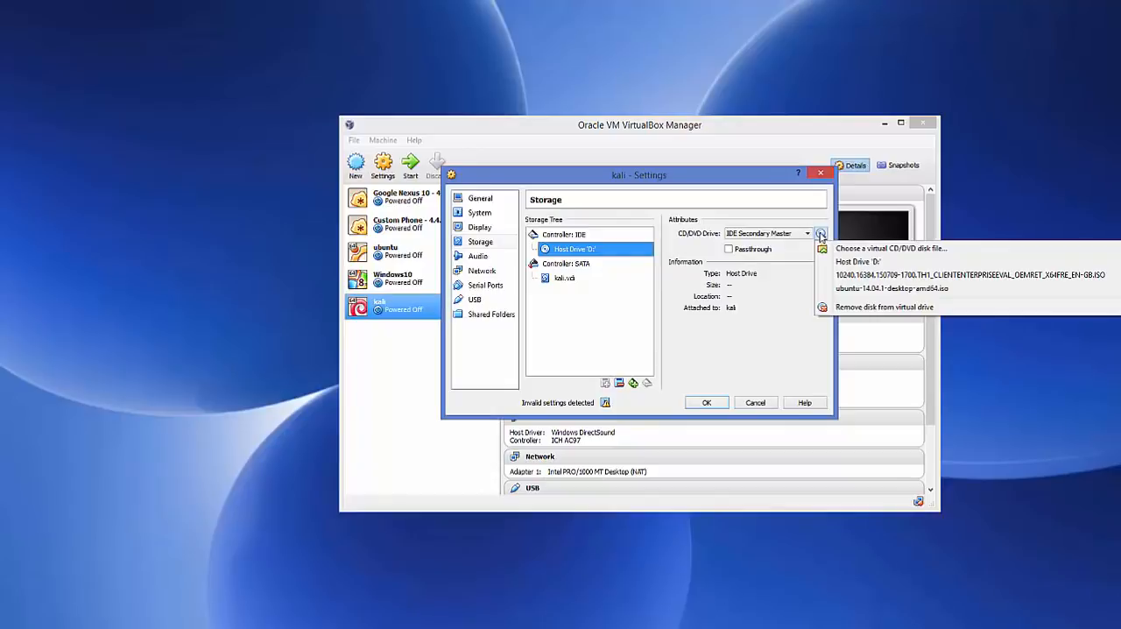
pyautogui.click(863, 249)
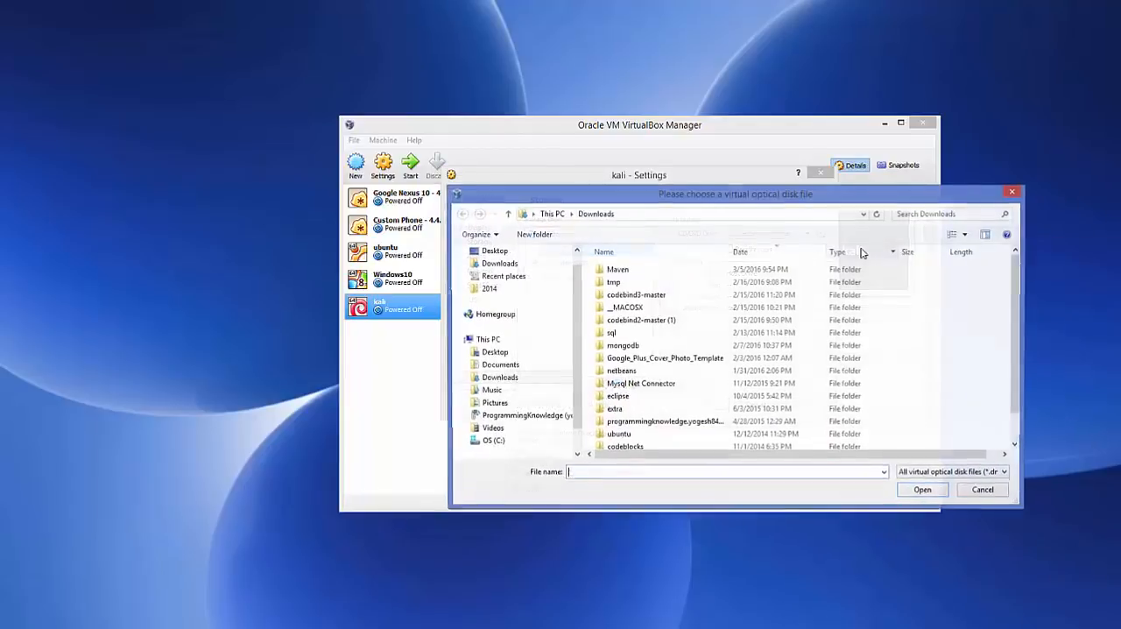
# Copy the path of the Pictures\kali folder from File Explorer and open that folder in the virtual optical disk file chooser.
pyautogui.click(144, 627)
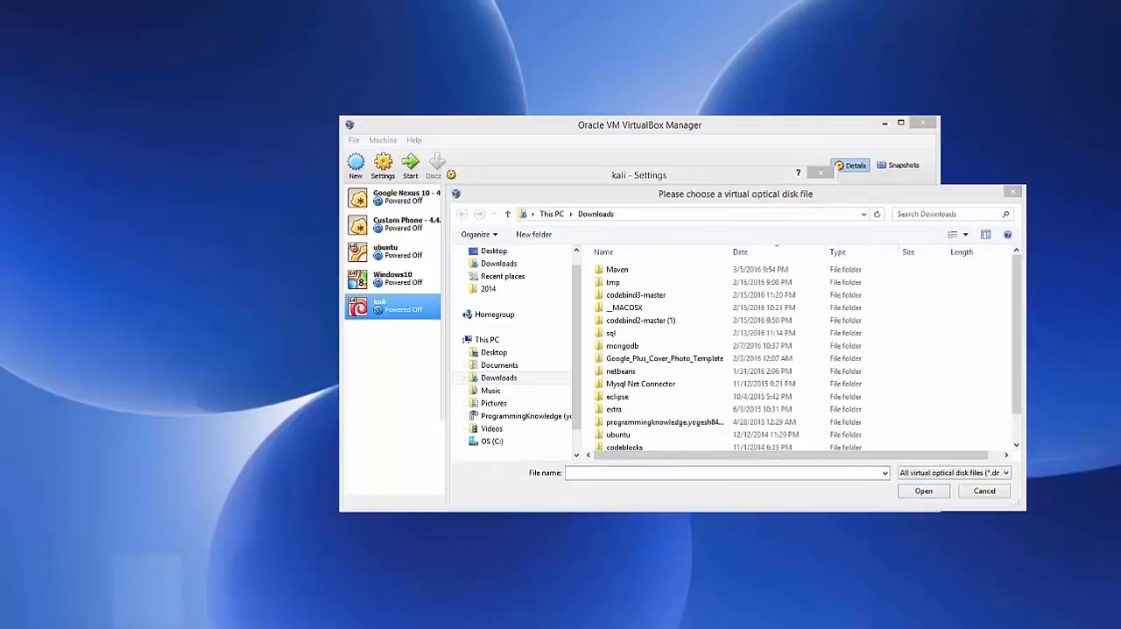
pyautogui.click(365, 43)
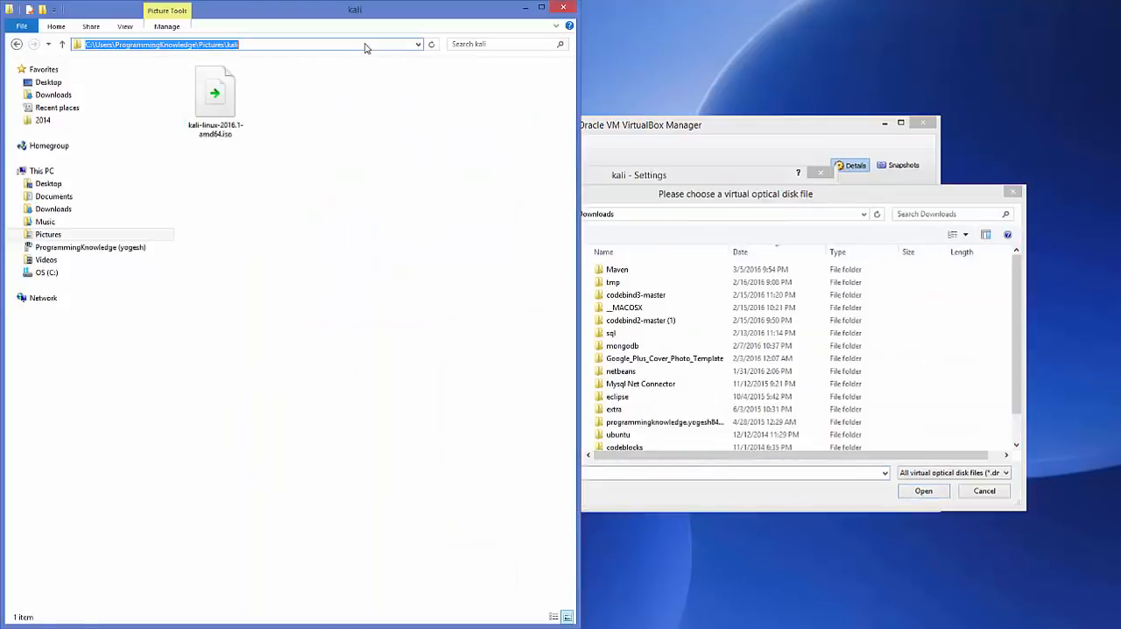
pyautogui.click(786, 217)
pyautogui.write('C:\\Users\\ProgrammingKnowledge\\Pictures\\kali')
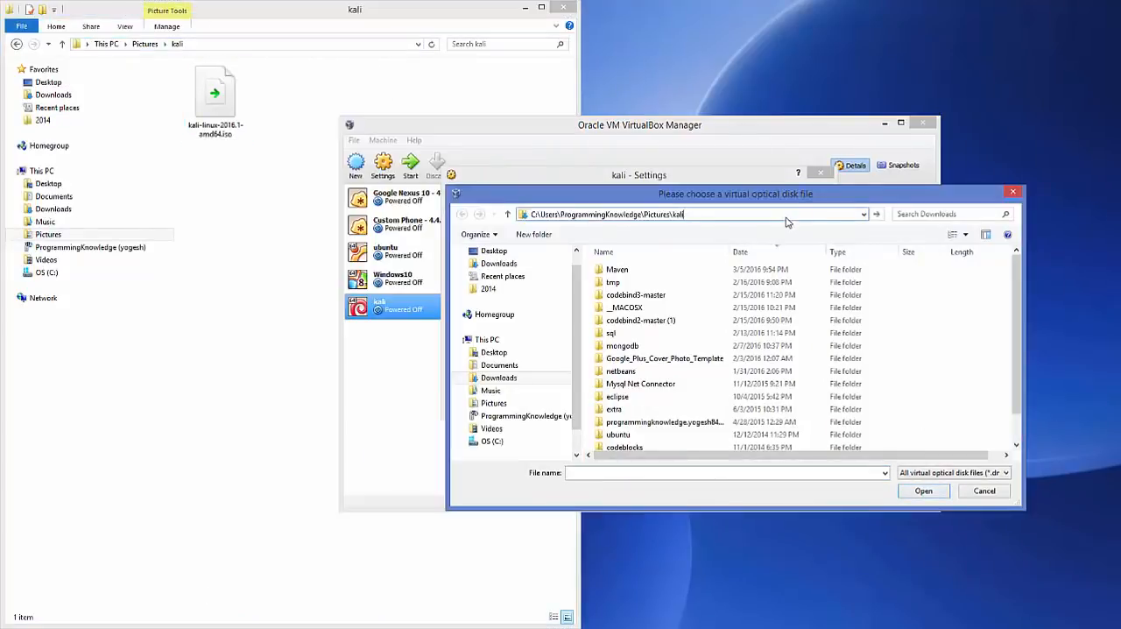
pyautogui.press('Return')
# Attach kali-linux-2016.1-amd64.iso to the optical drive and save the kali machine's settings.
pyautogui.click(652, 291)
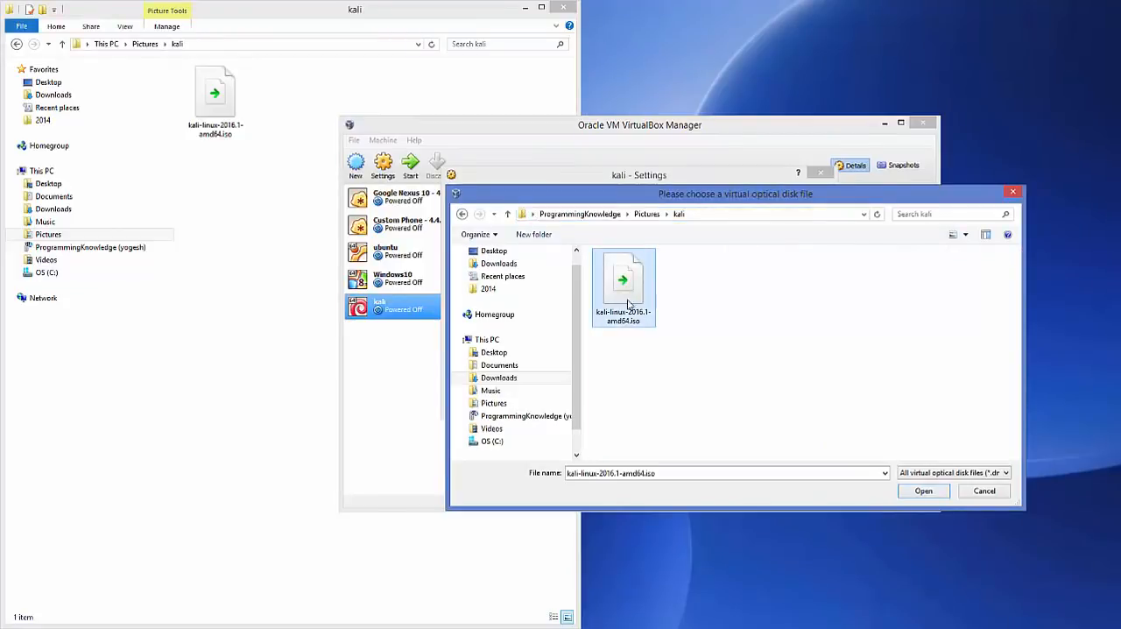
pyautogui.click(914, 492)
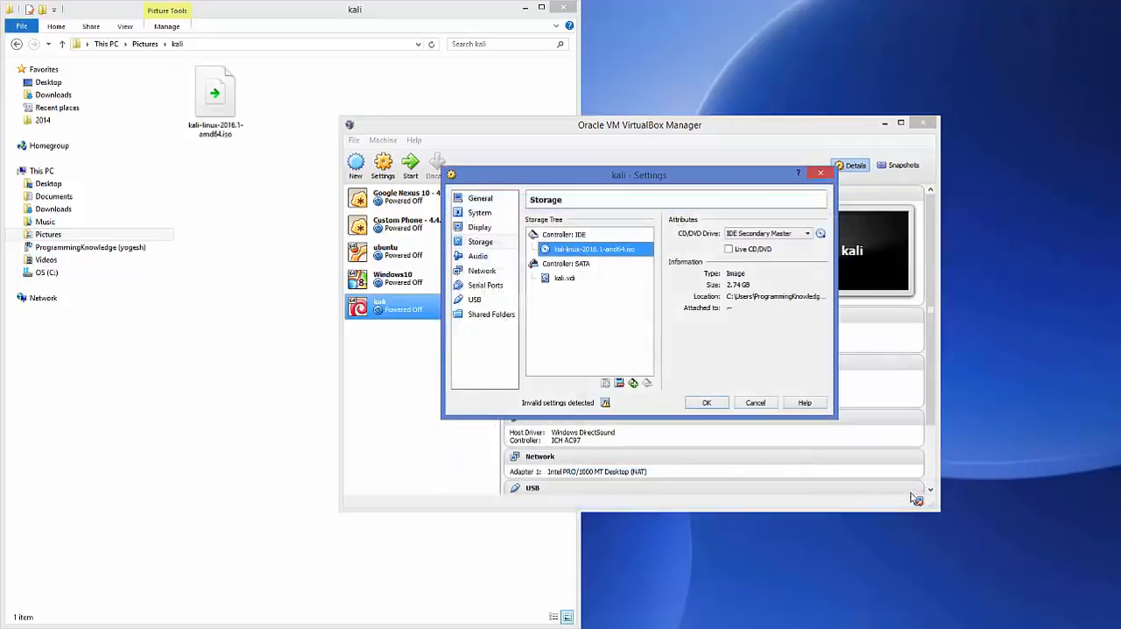
pyautogui.click(525, 8)
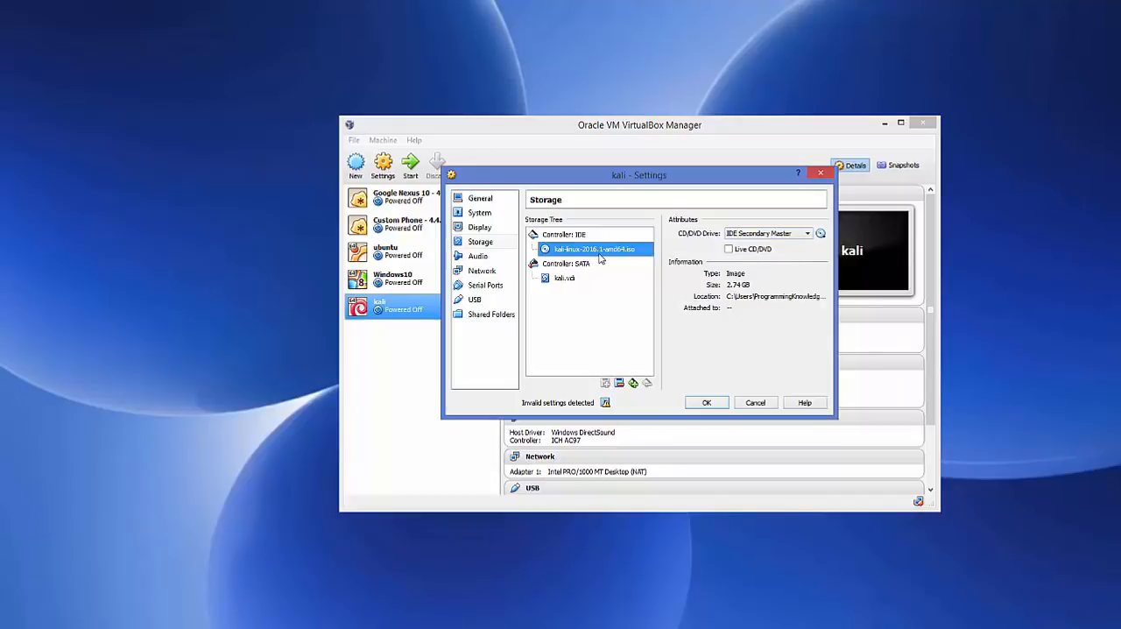
pyautogui.click(707, 403)
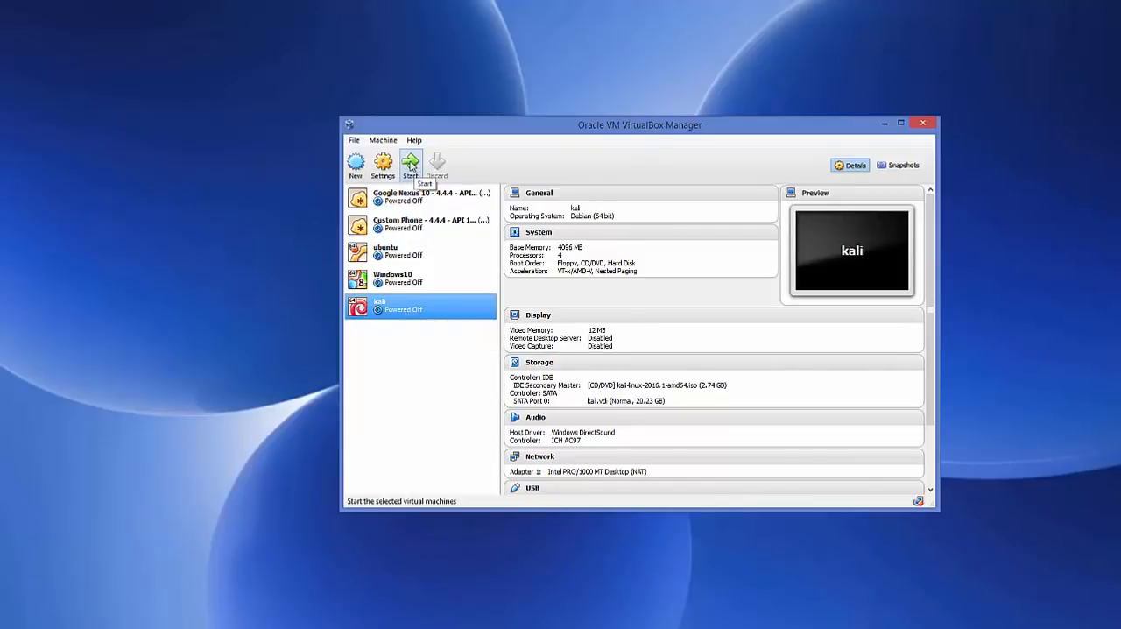
# Start the kali virtual machine and dismiss the keyboard and mouse capture messages over its boot menu.
pyautogui.click(410, 165)
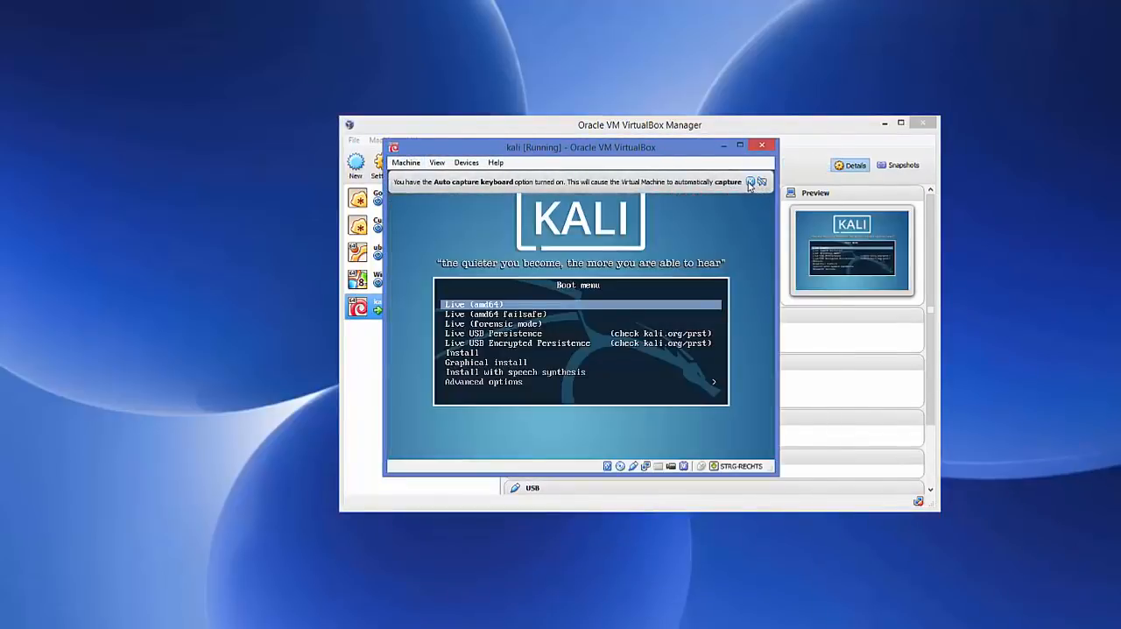
pyautogui.click(750, 182)
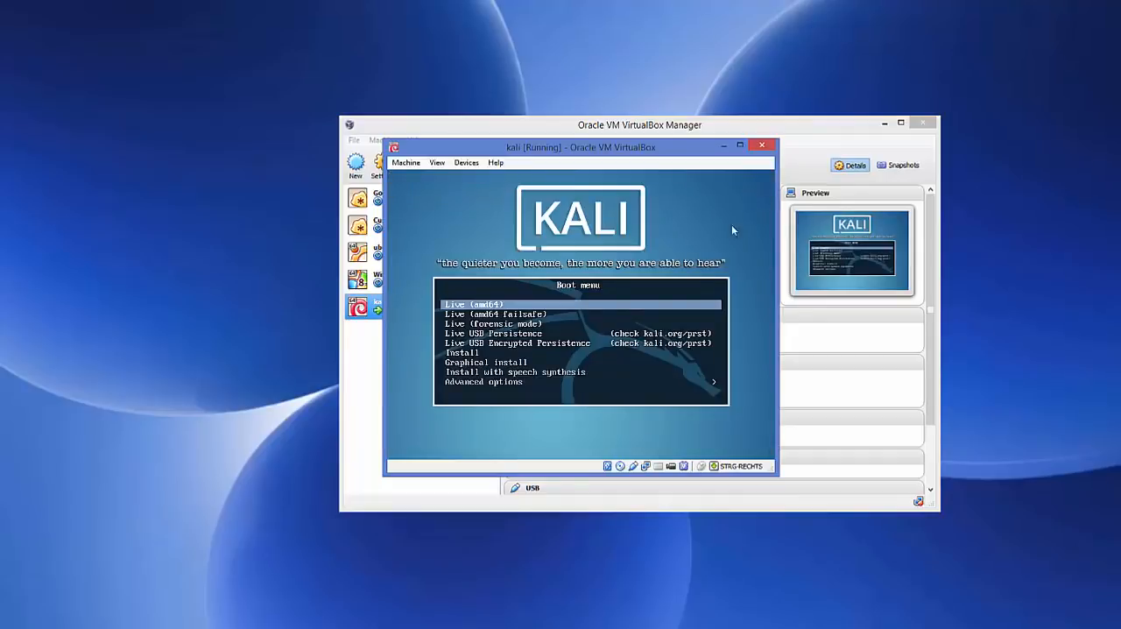
pyautogui.click(488, 349)
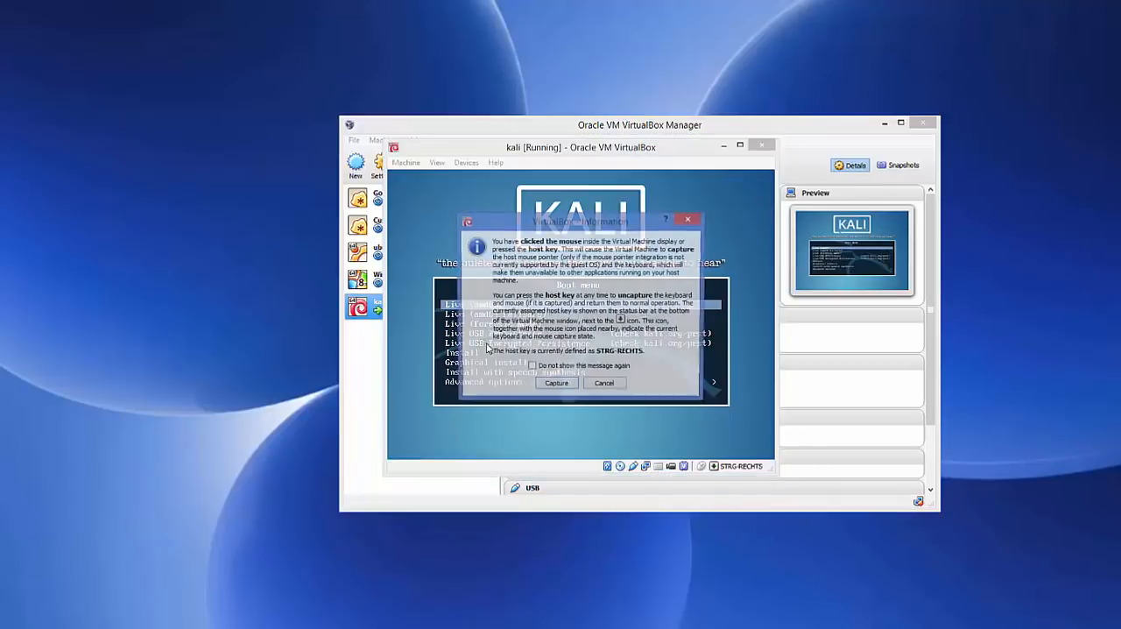
pyautogui.click(603, 386)
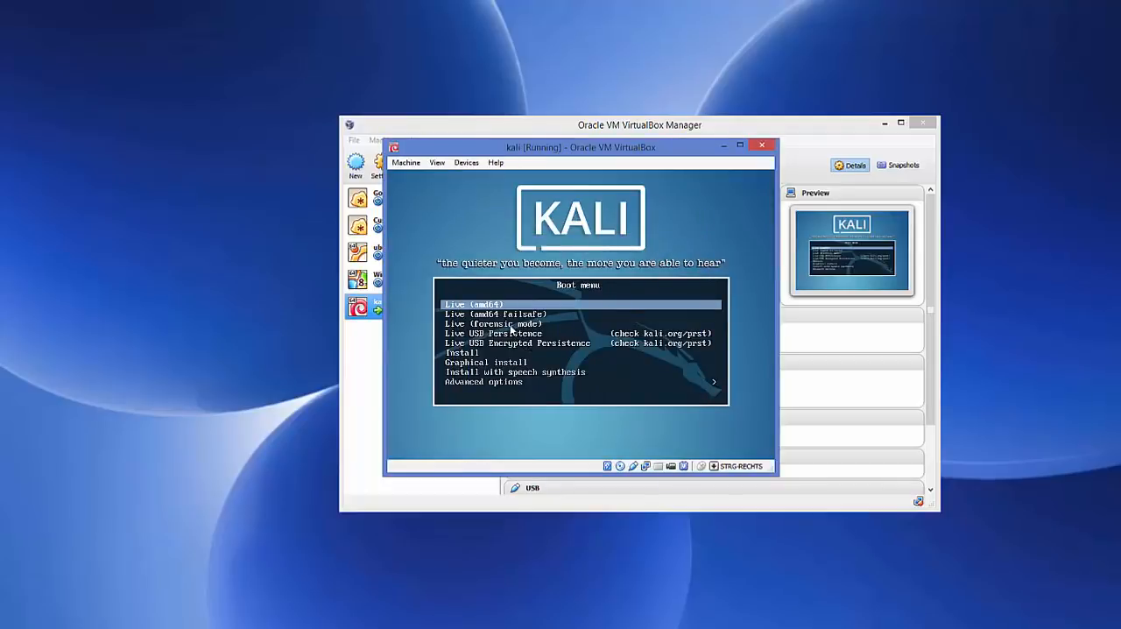
# Launch the Graphical install option from the Kali boot menu.
pyautogui.press('Down')
pyautogui.press('Down')
pyautogui.press('Down')
pyautogui.press('Down')
pyautogui.press('Down')
pyautogui.press('Down')
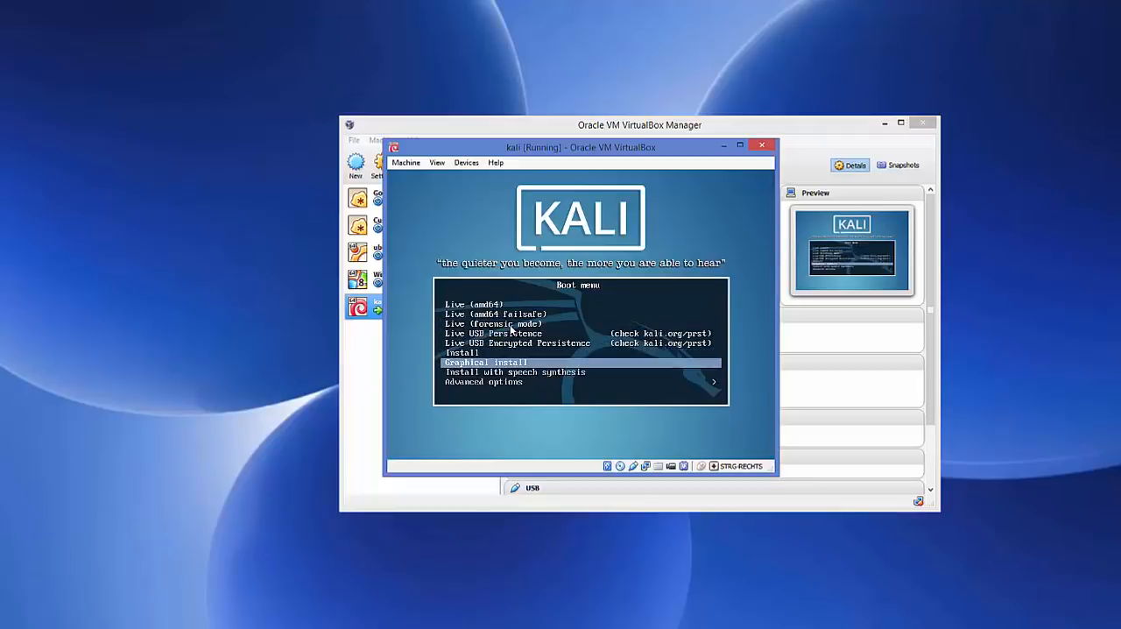
pyautogui.press('Return')
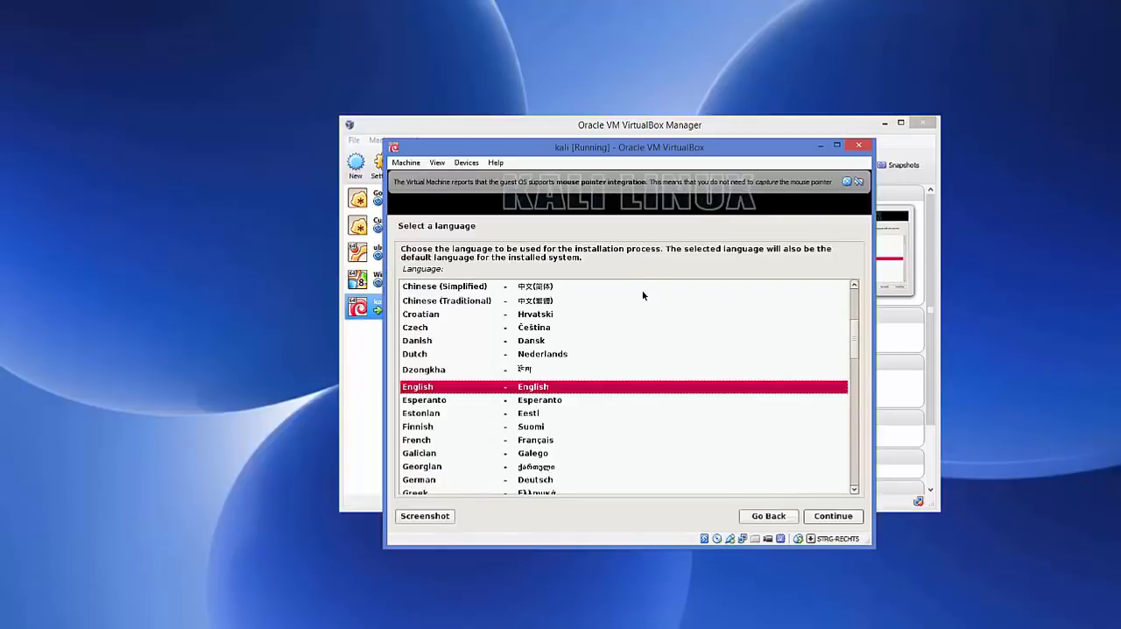
# Dismiss the mouse integration message, accept English as the installation language and set the location to United Kingdom.
pyautogui.click(847, 182)
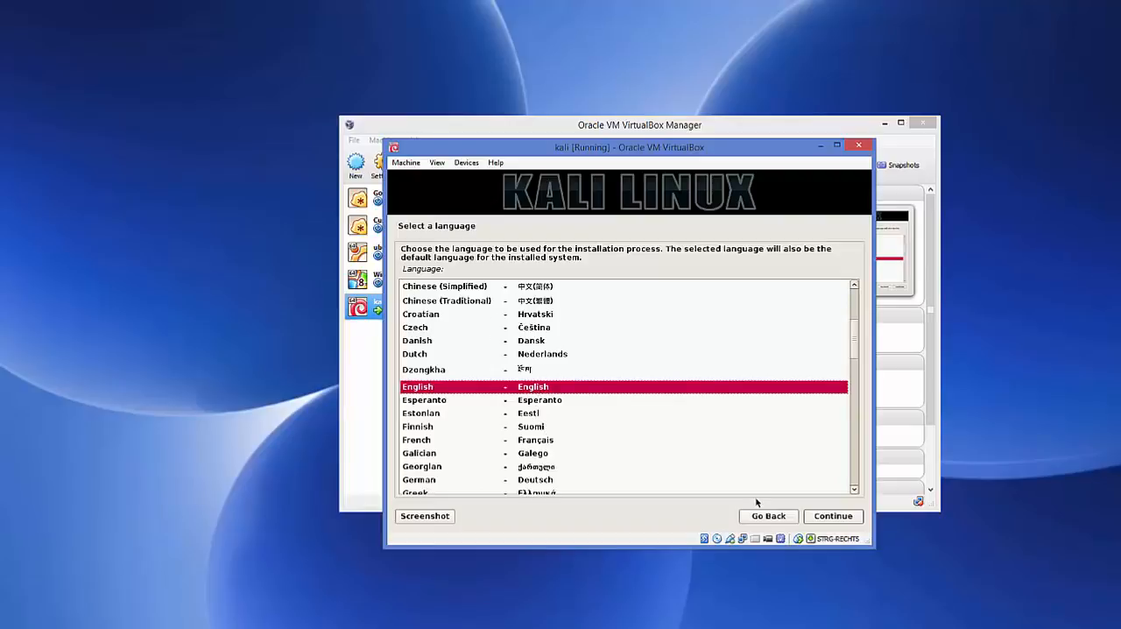
pyautogui.click(830, 517)
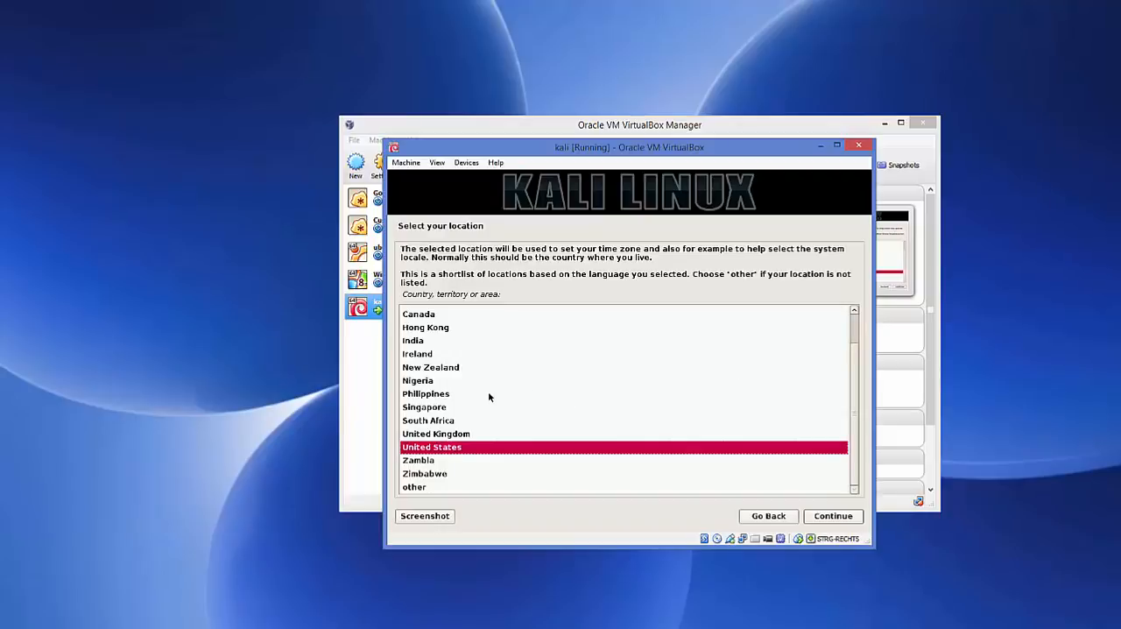
pyautogui.click(448, 435)
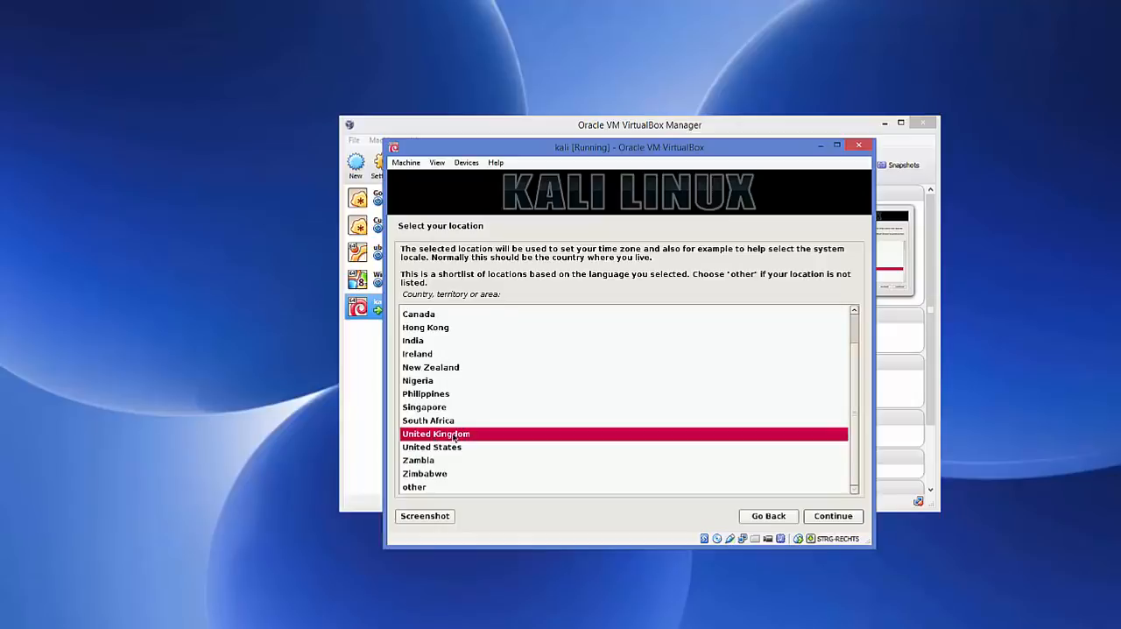
pyautogui.click(821, 517)
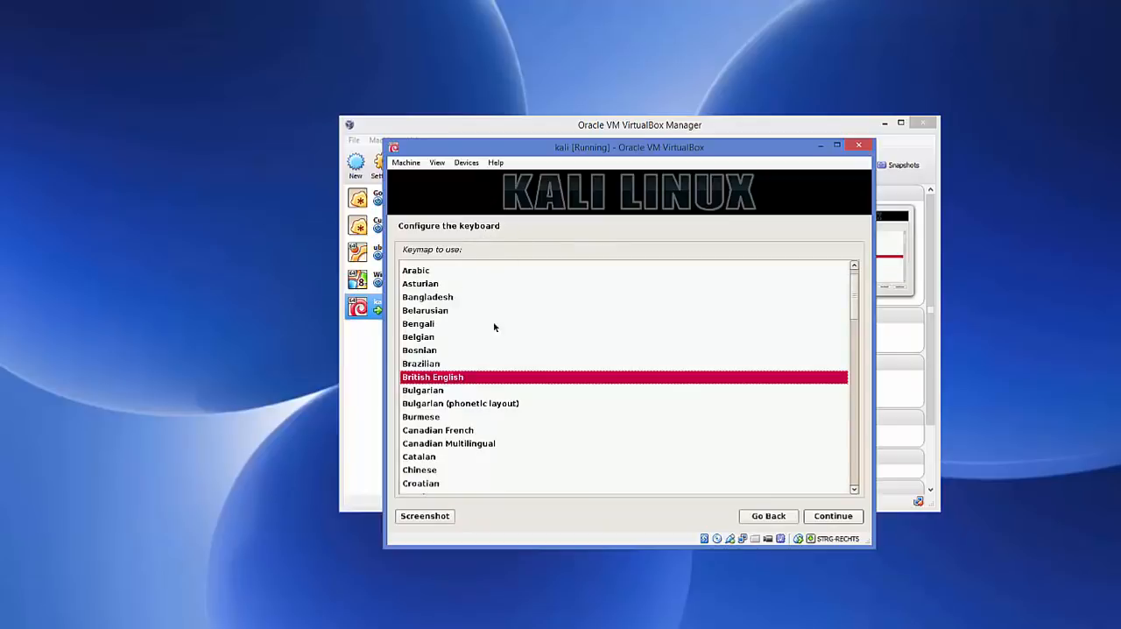
# Set the installer's keyboard keymap to German.
pyautogui.scroll(-5, 499, 333)
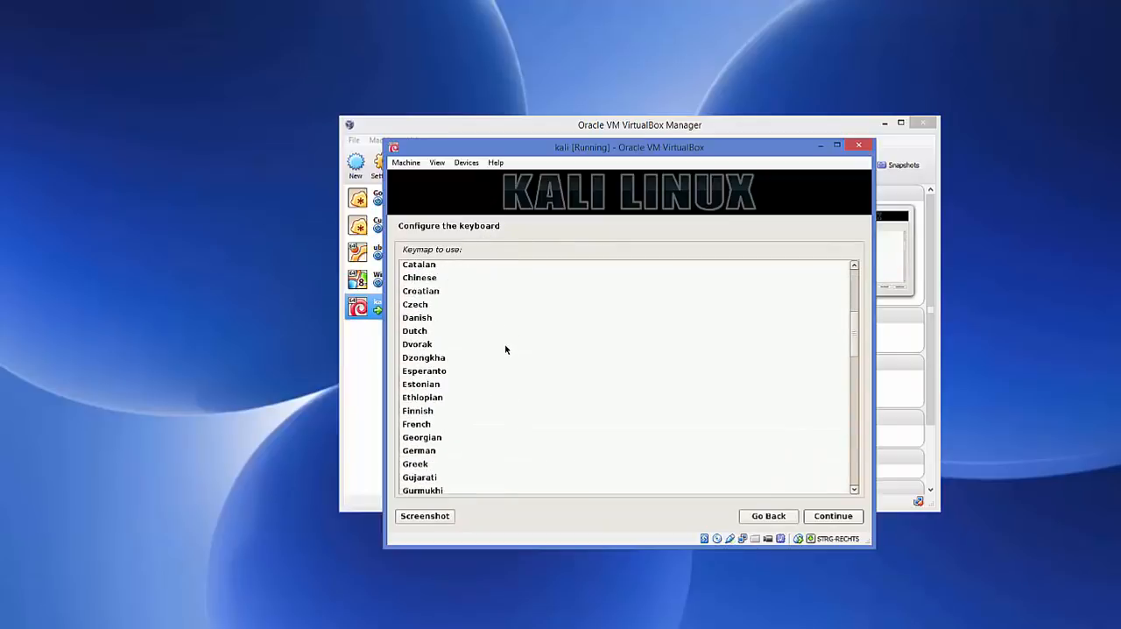
pyautogui.click(425, 452)
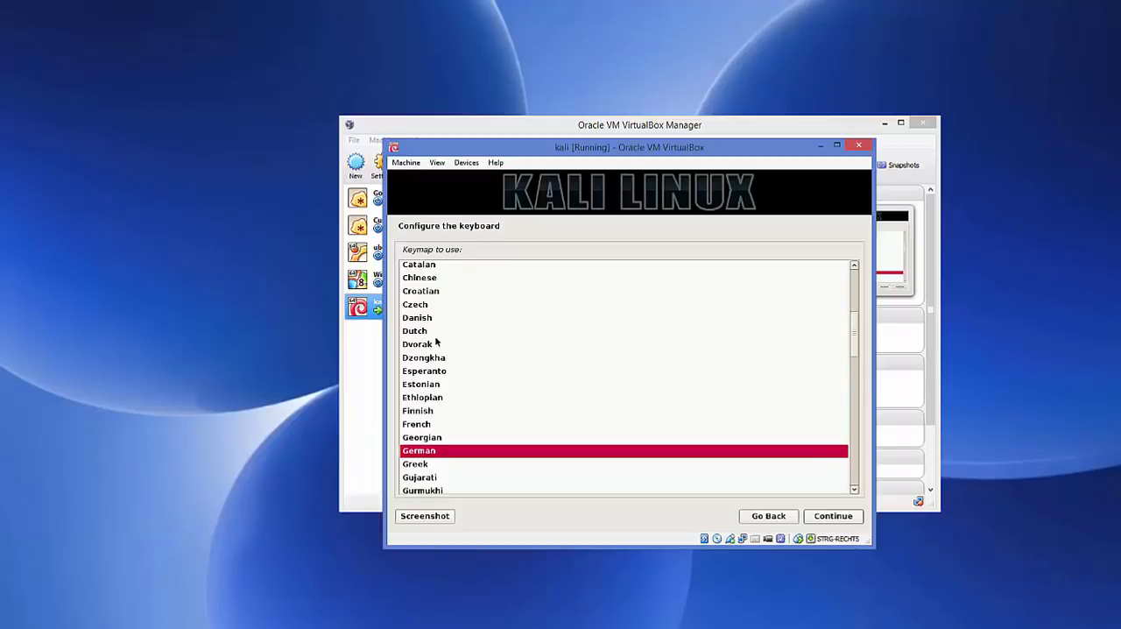
pyautogui.click(829, 515)
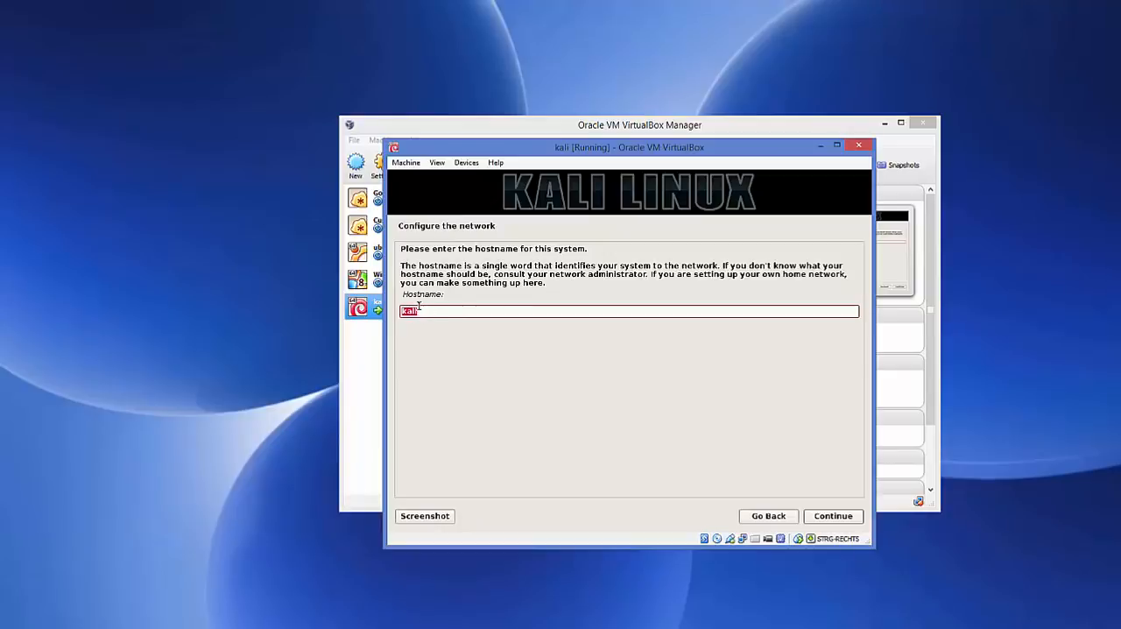
# Accept kali as the system's hostname and leave the domain name blank.
pyautogui.click(818, 516)
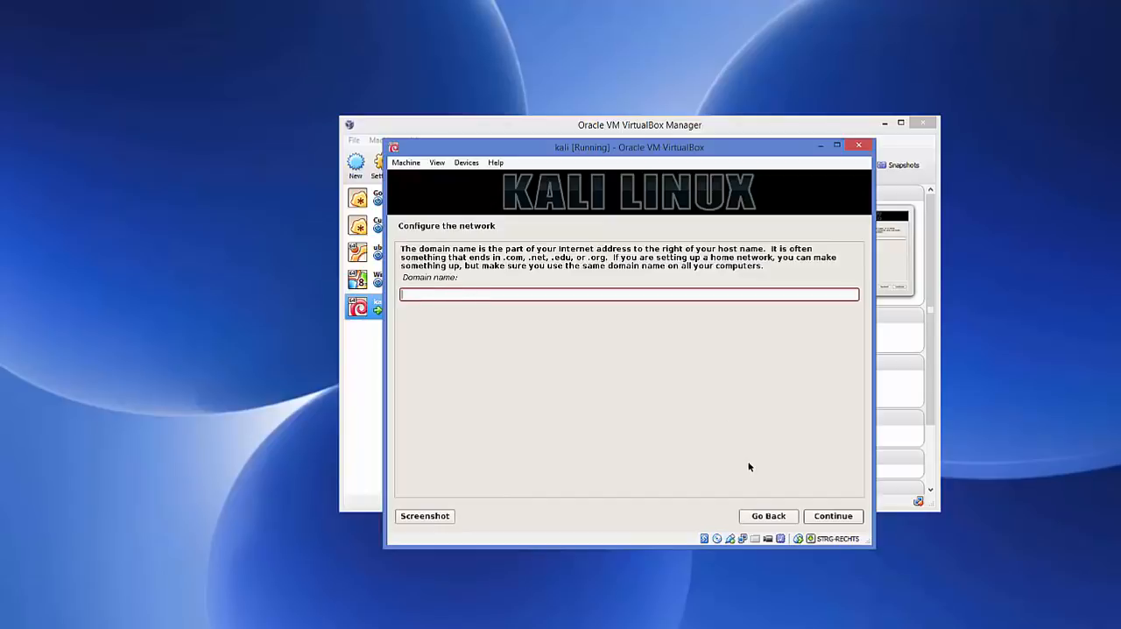
pyautogui.click(837, 517)
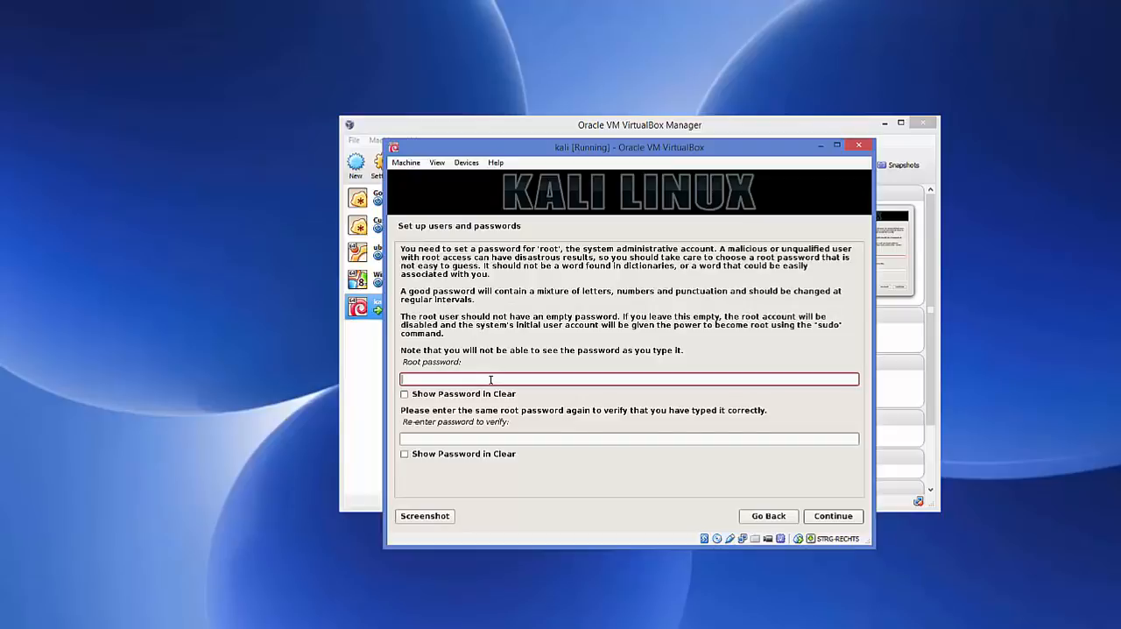
# Enter the root password, repeat it in the verification field and continue the installation.
pyautogui.write('*****')
pyautogui.click(474, 439)
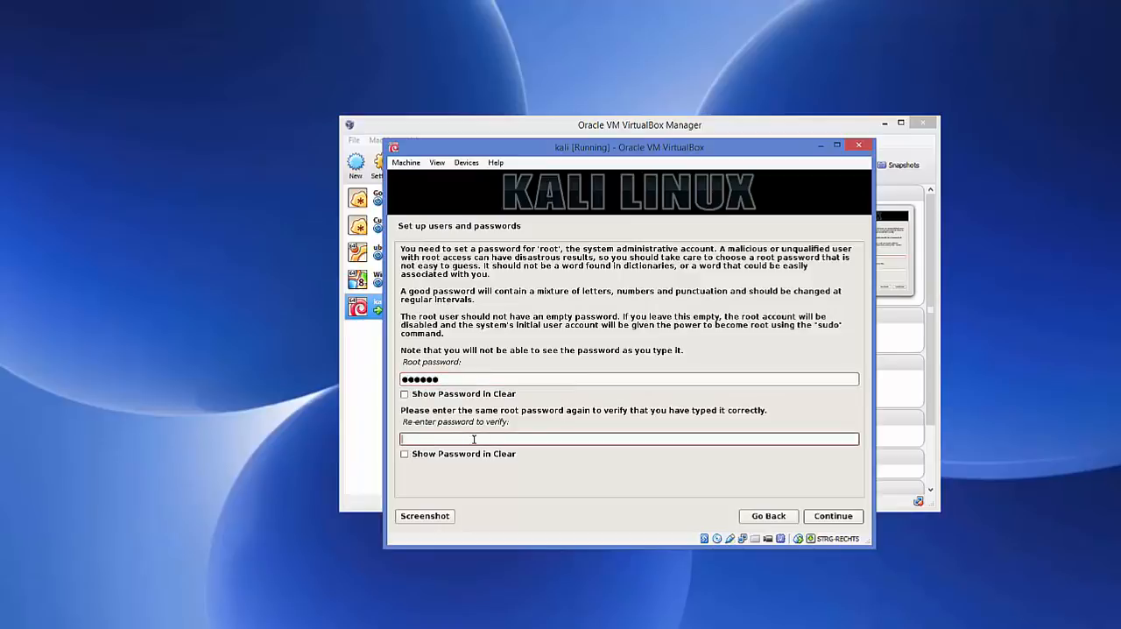
pyautogui.write('****')
pyautogui.click(822, 518)
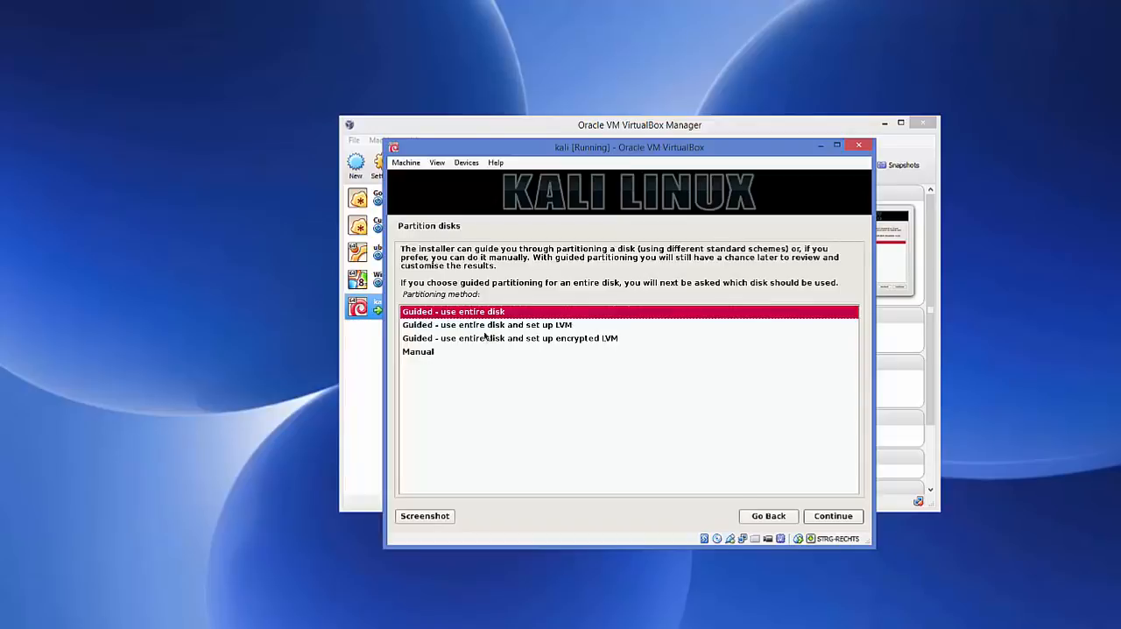
# Choose guided partitioning of the entire VBOX HARDDISK (sda) with all files in one partition.
pyautogui.click(827, 522)
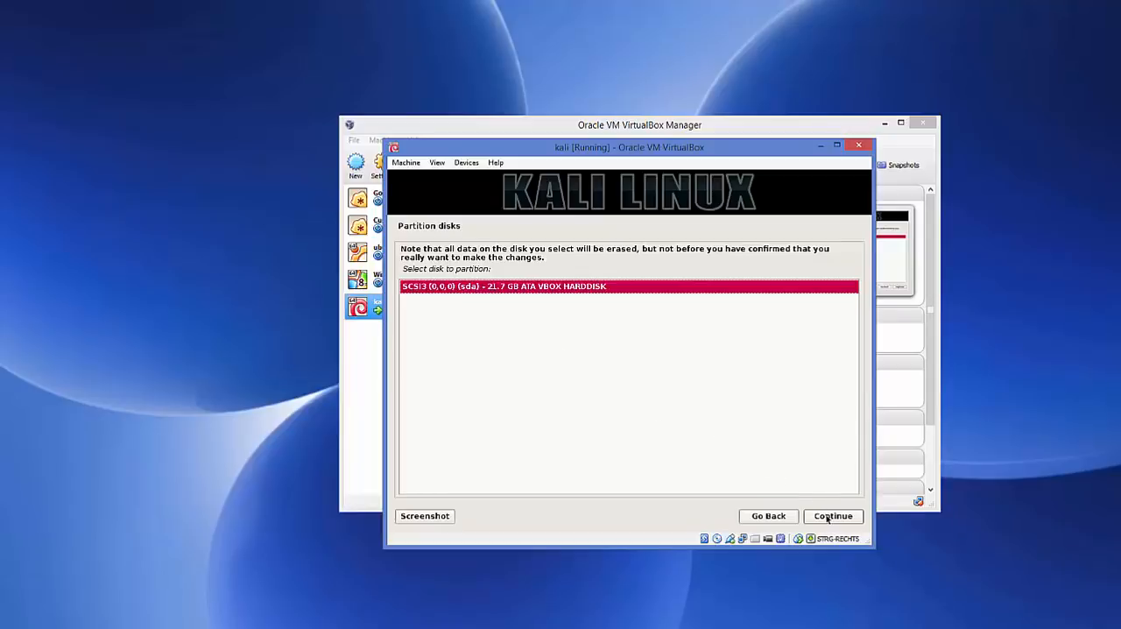
pyautogui.click(827, 518)
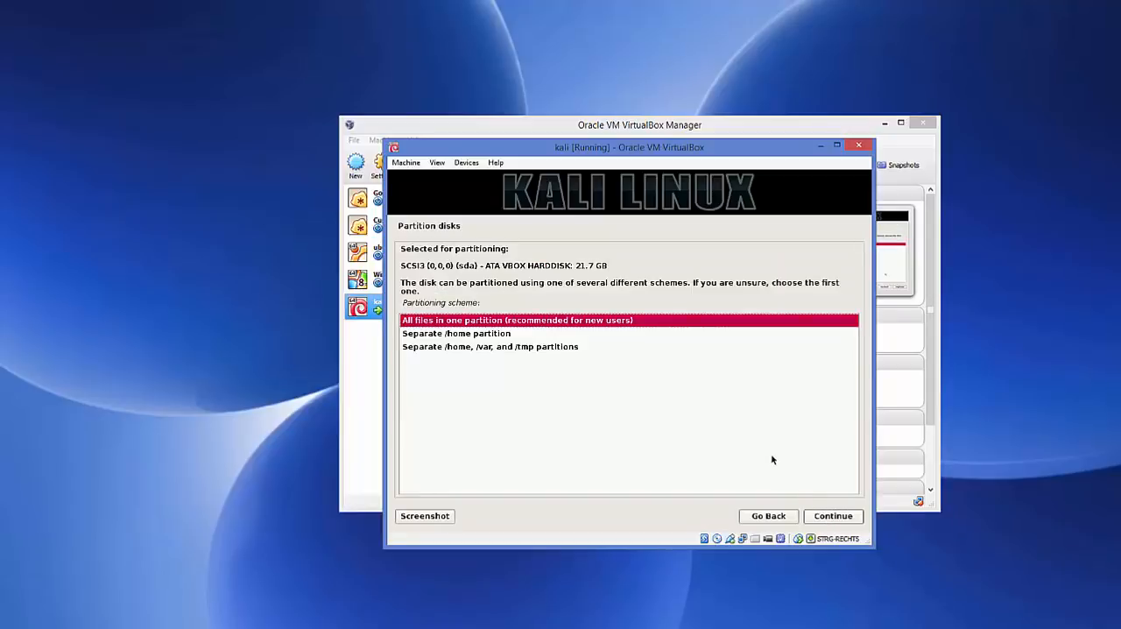
pyautogui.click(824, 518)
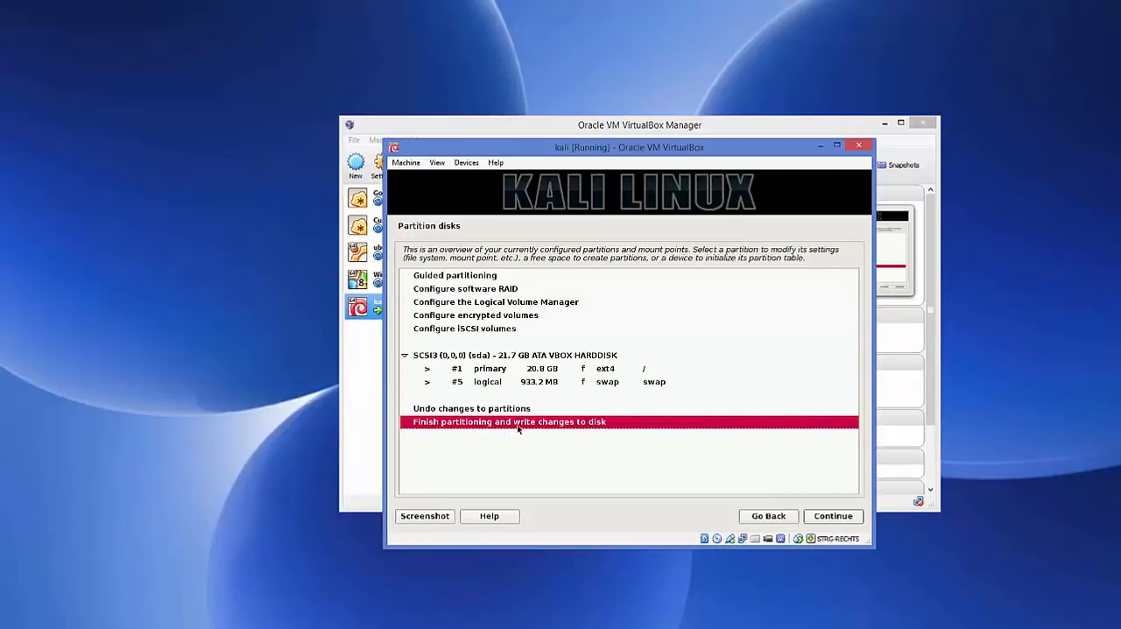
# Finish partitioning and agree to write the changes to the disk.
pyautogui.click(825, 515)
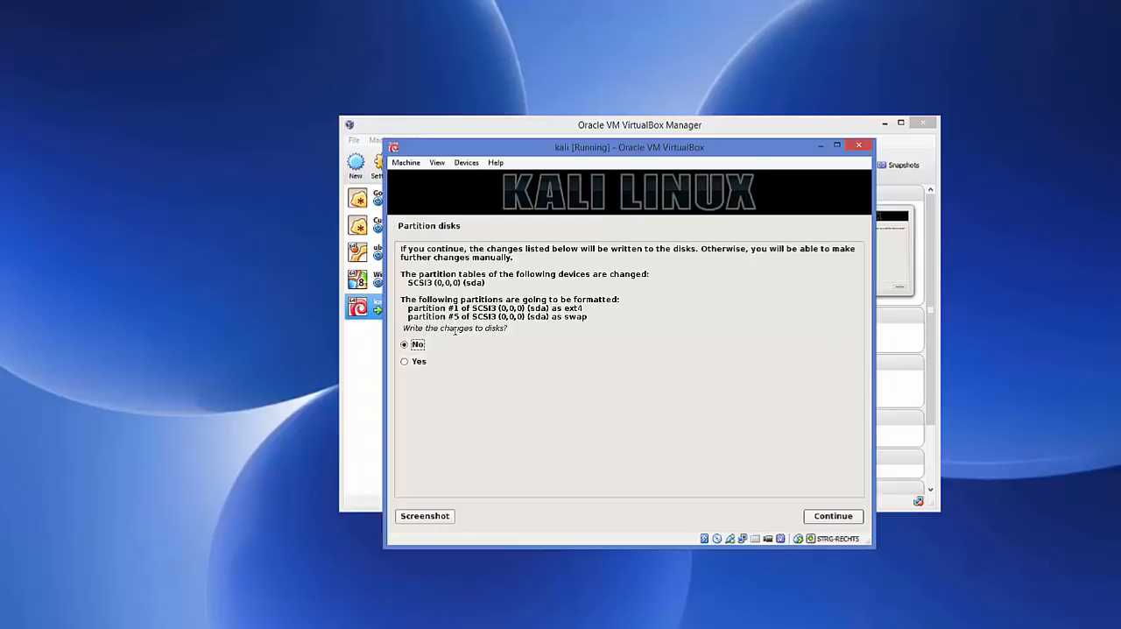
pyautogui.click(405, 362)
pyautogui.click(829, 519)
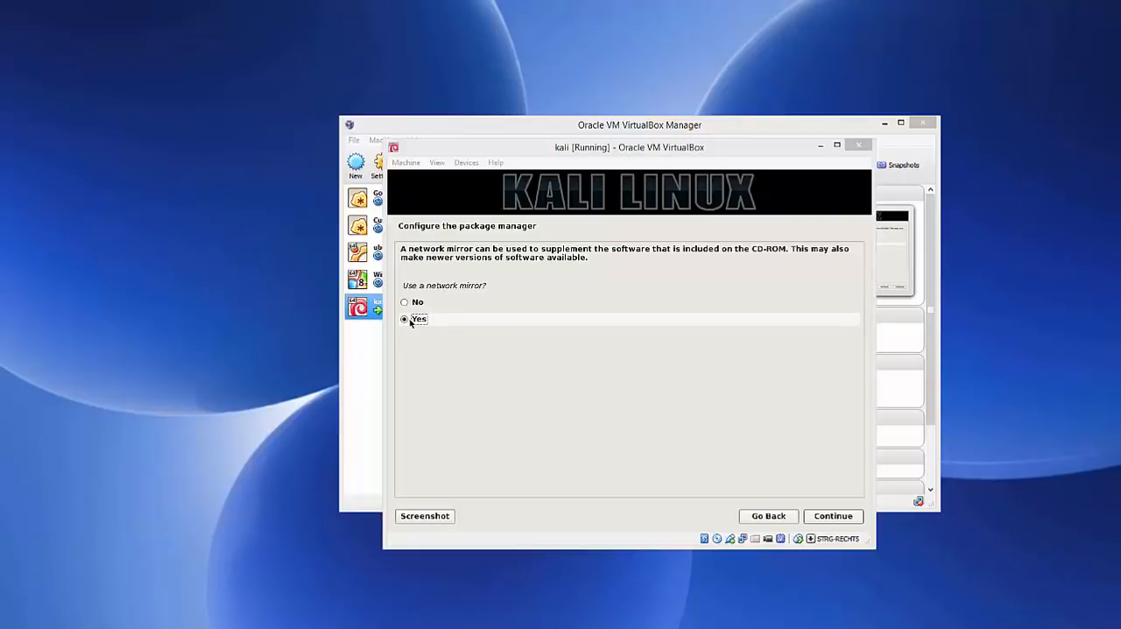
# Configure the package manager to use a network mirror and leave the HTTP proxy information blank.
pyautogui.click(831, 517)
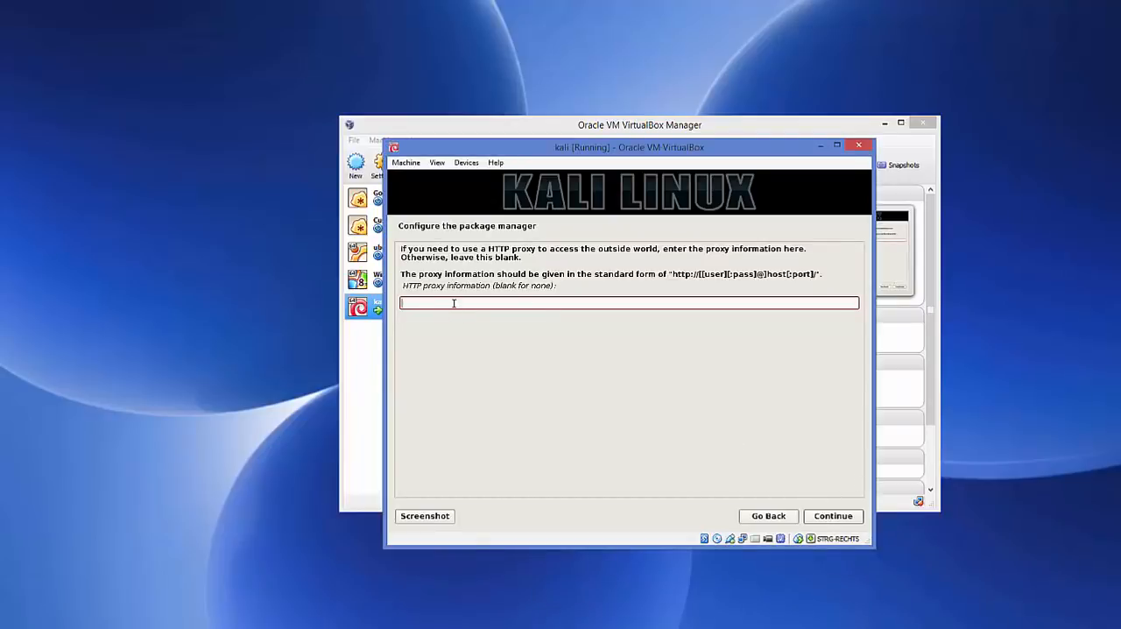
pyautogui.click(831, 521)
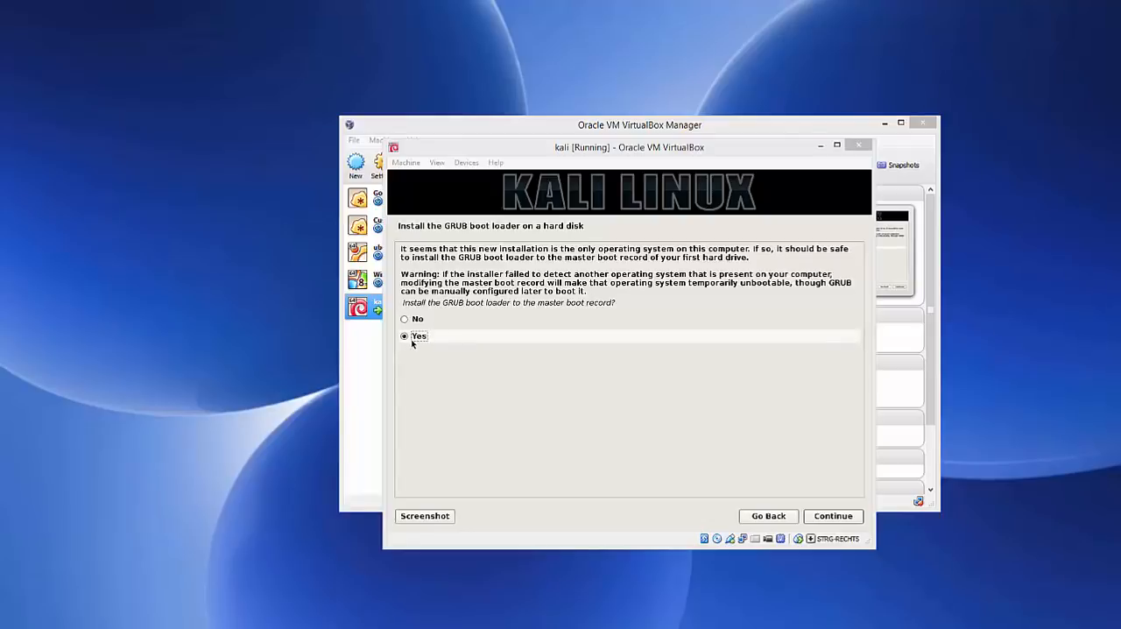
# Install the GRUB boot loader to the master boot record on /dev/sda and finish the installation to boot the new system.
pyautogui.click(835, 517)
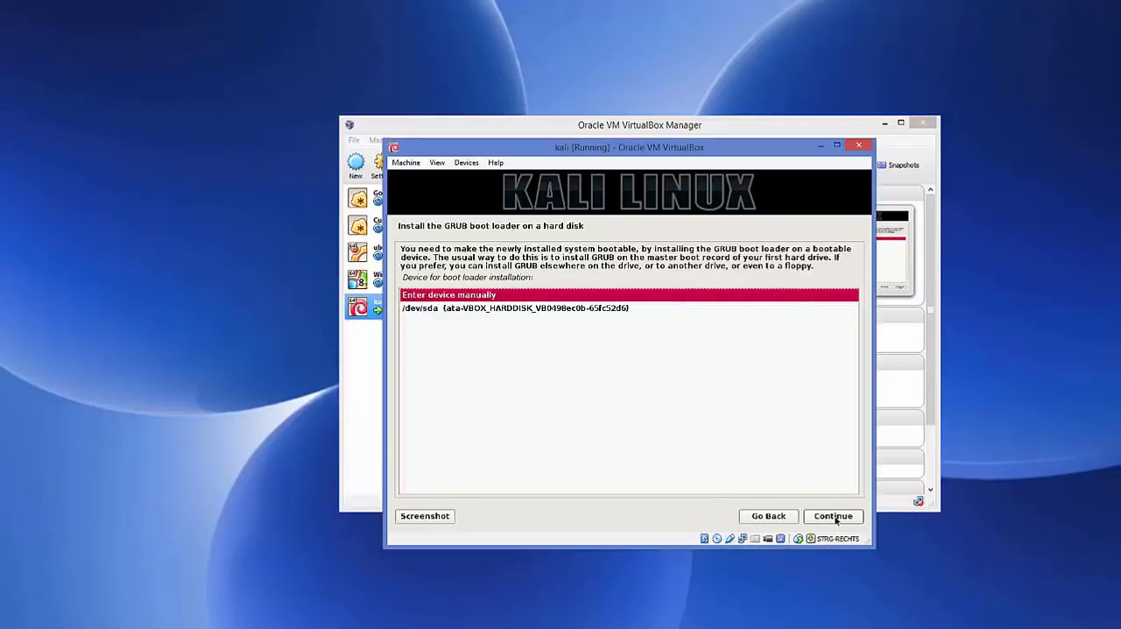
pyautogui.click(460, 313)
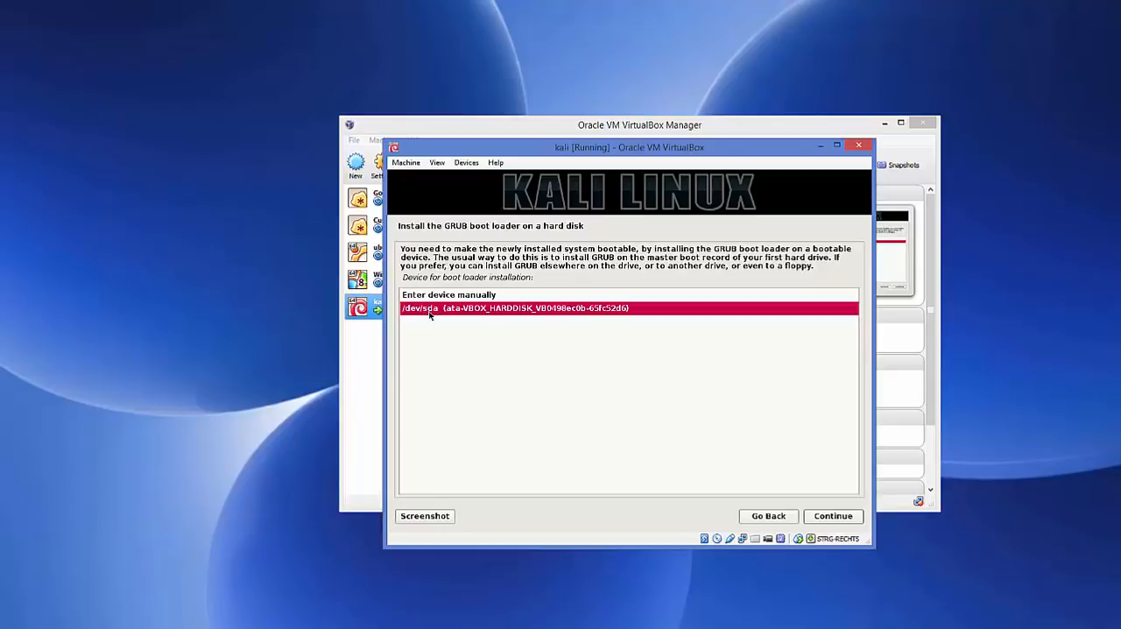
pyautogui.click(831, 517)
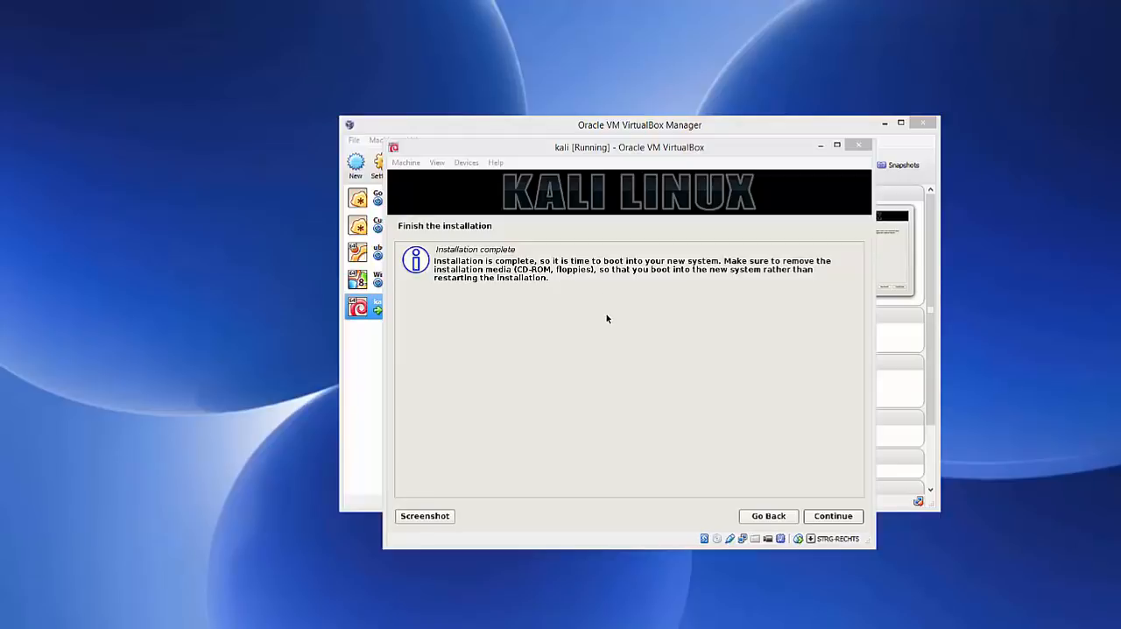
pyautogui.click(827, 520)
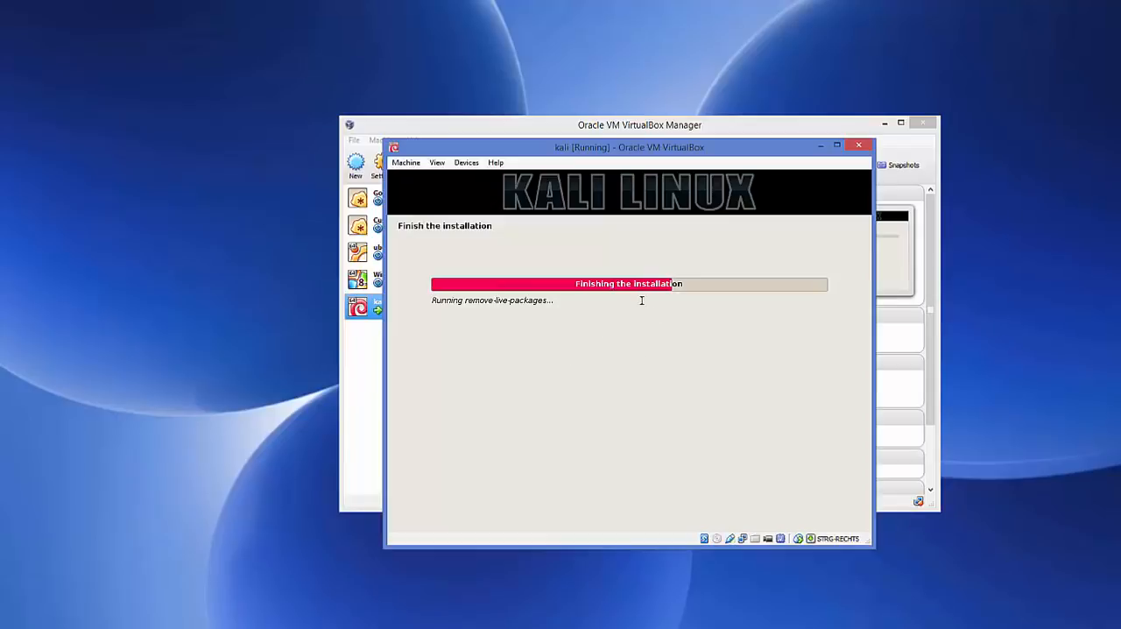
pyautogui.click(541, 588)
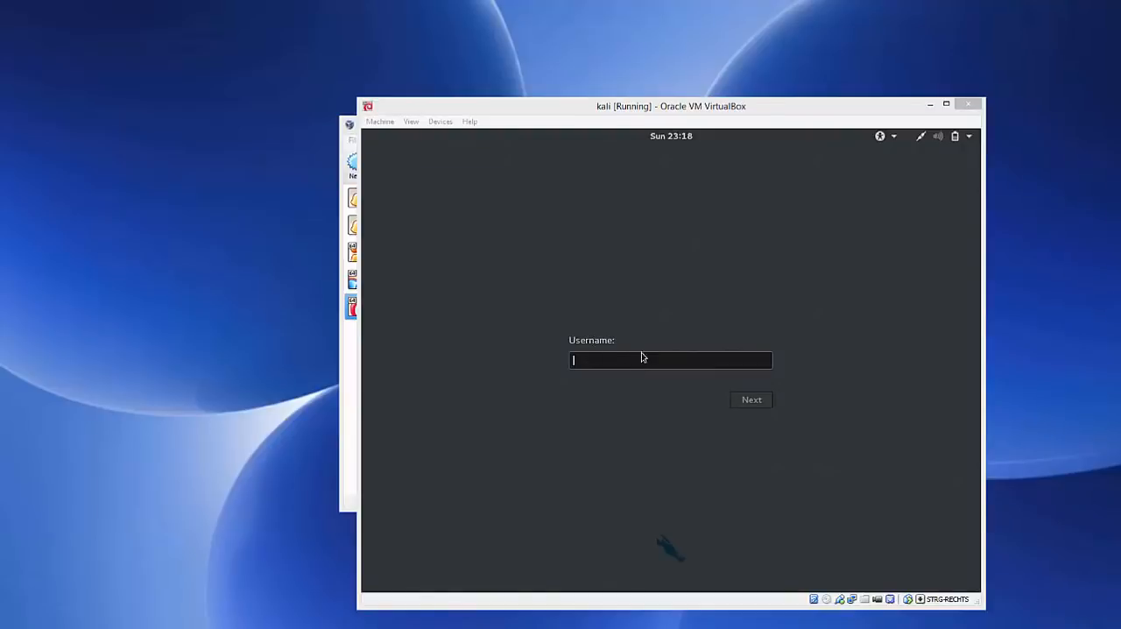
# Sign in to Kali with the username root and the account password, then move the virtual machine window up slightly.
pyautogui.click(603, 360)
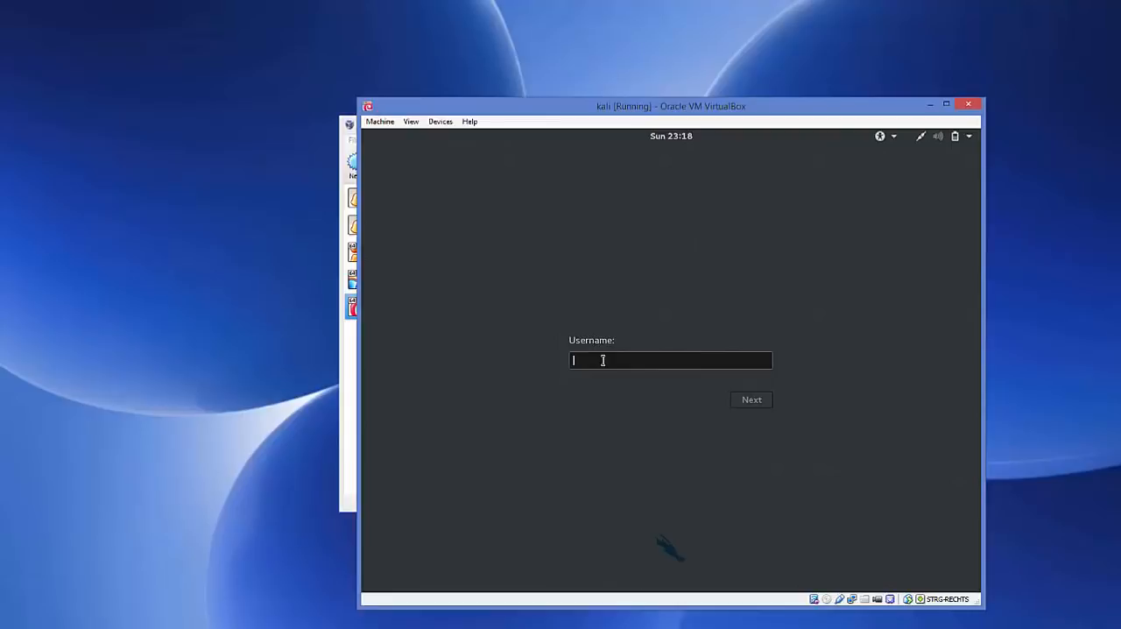
pyautogui.write('root')
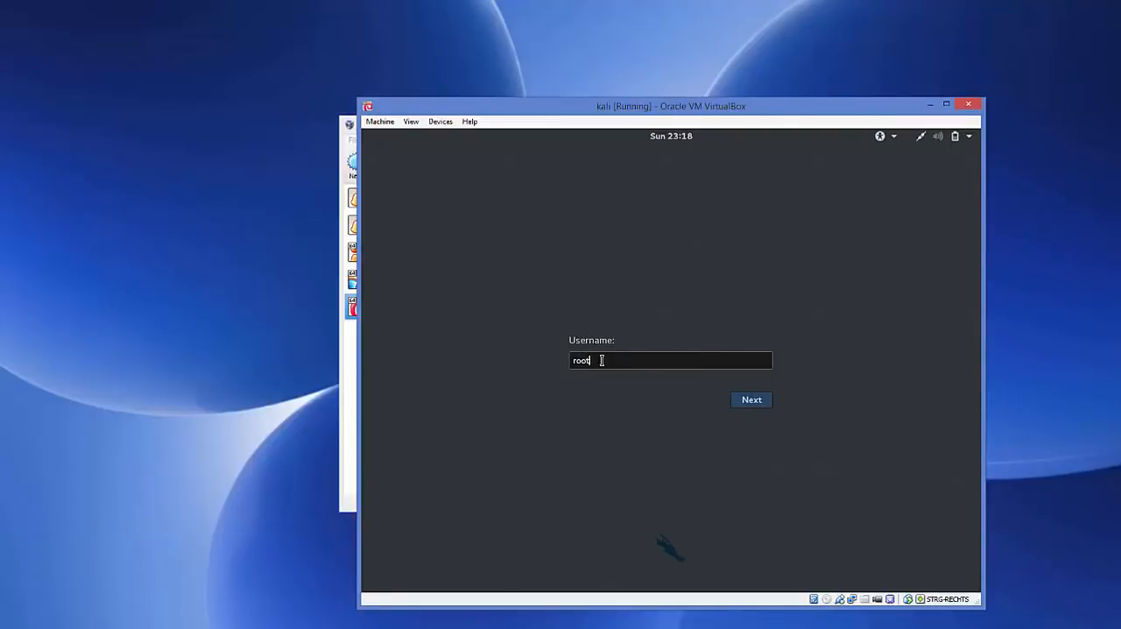
pyautogui.click(745, 402)
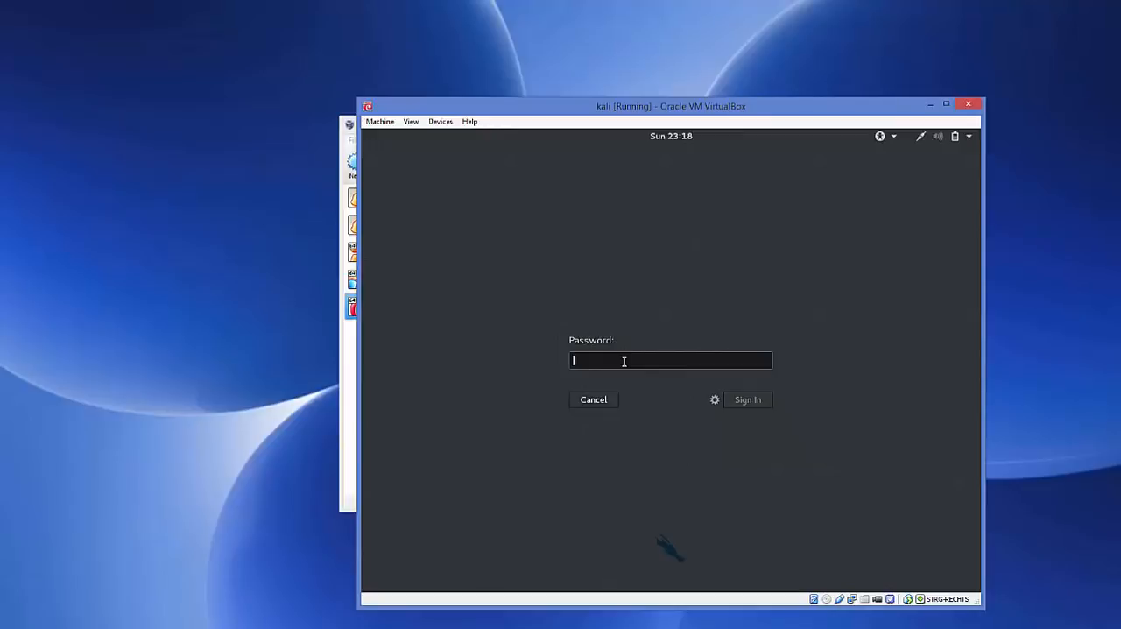
pyautogui.write('******')
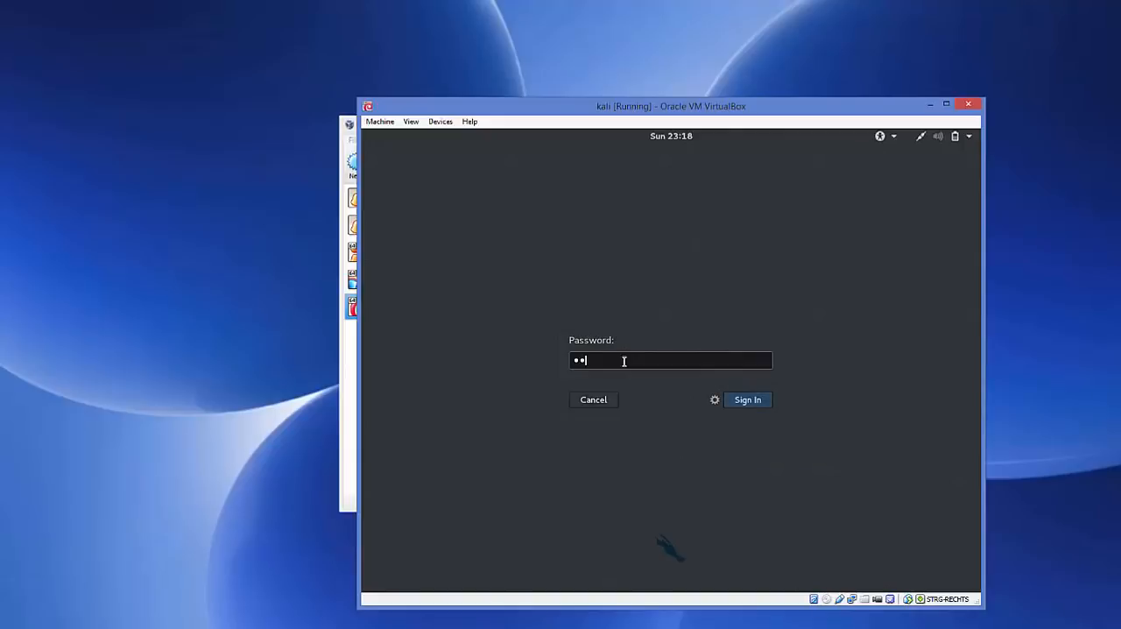
pyautogui.click(746, 406)
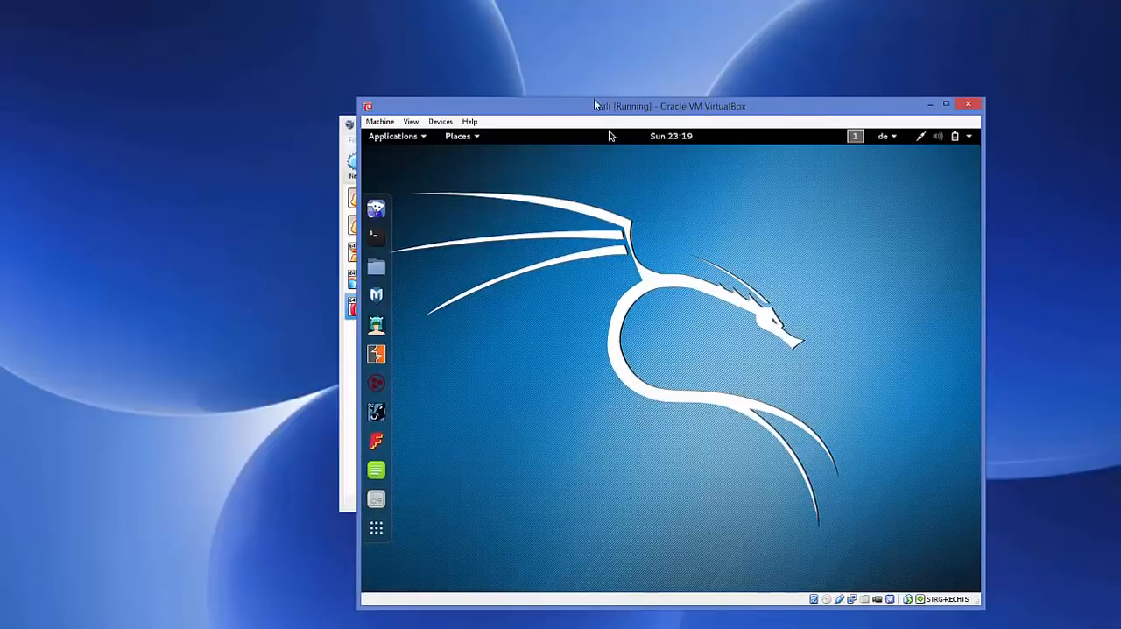
pyautogui.moveTo(608, 107); pyautogui.dragTo(571, 94)
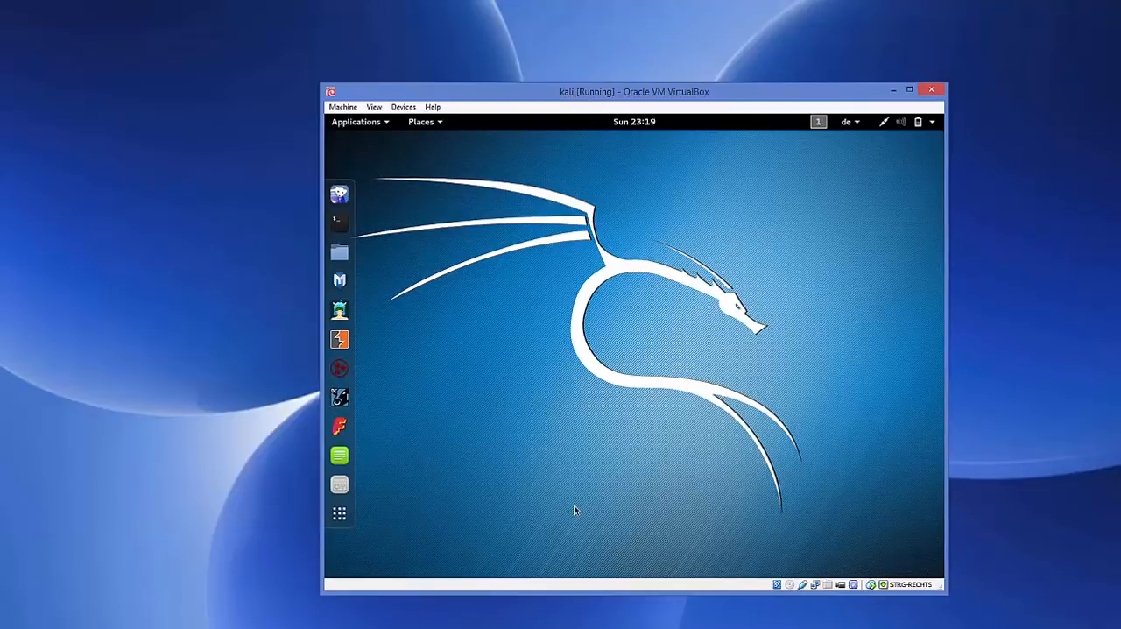